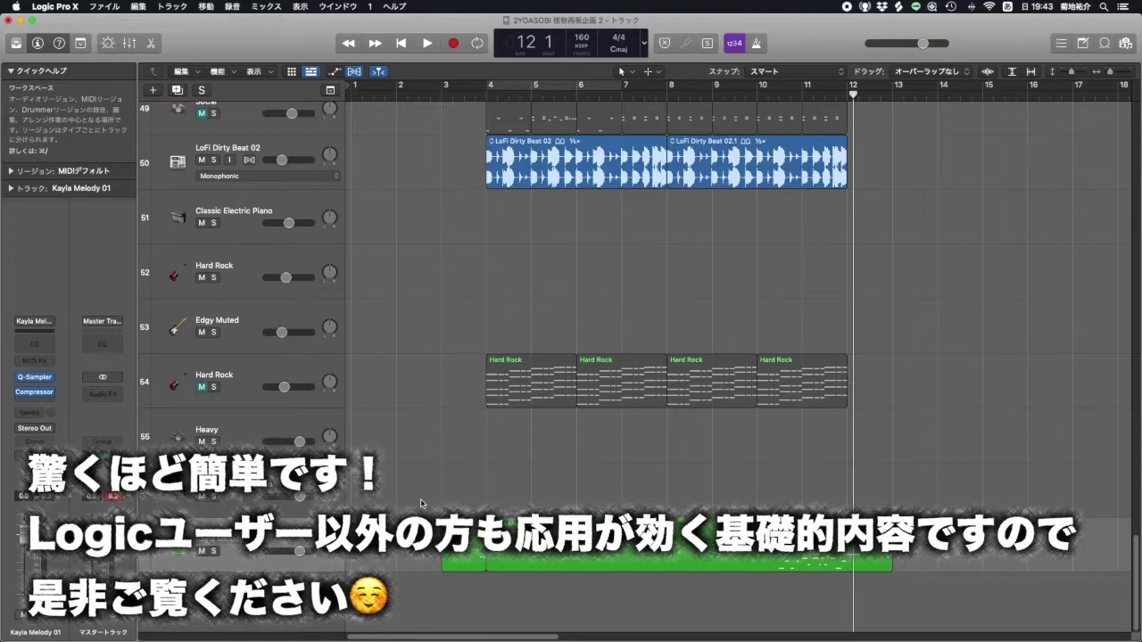
- Move the playhead back to bar 4
key(comma)
key(comma)
key(comma)
key(comma)
key(comma)
key(comma)
key(comma)
key(comma)
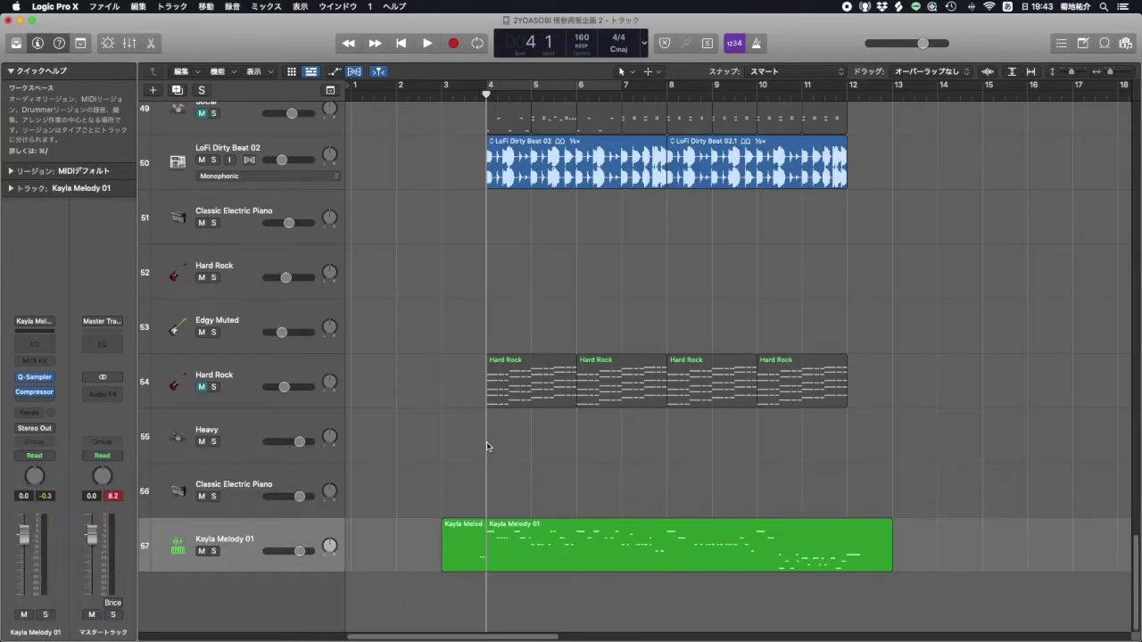
- Unmute the Kayla Melody 01 audio track and audition it from bar 4, briefly soloing it
scroll(486, 443, up, 10)
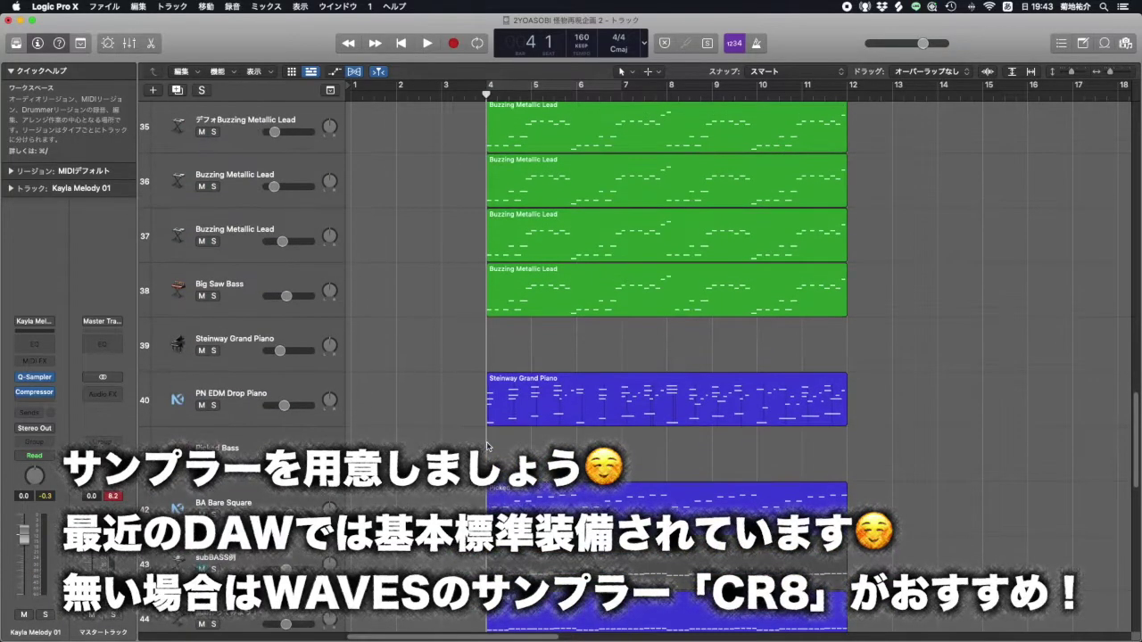
scroll(486, 443, up, 12)
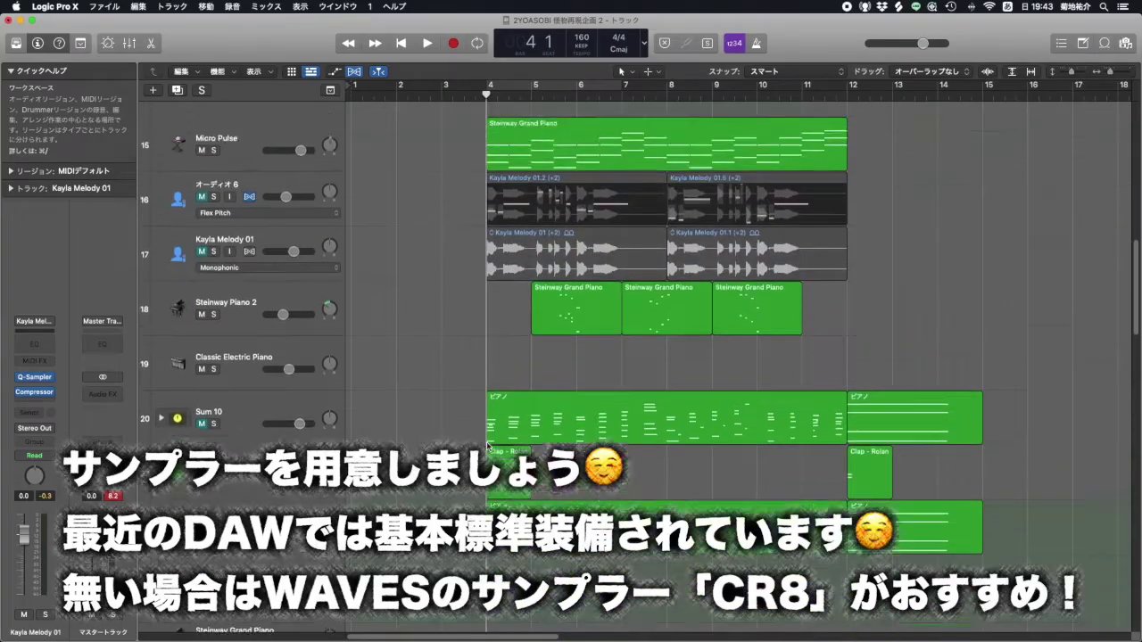
scroll(487, 446, down, 20)
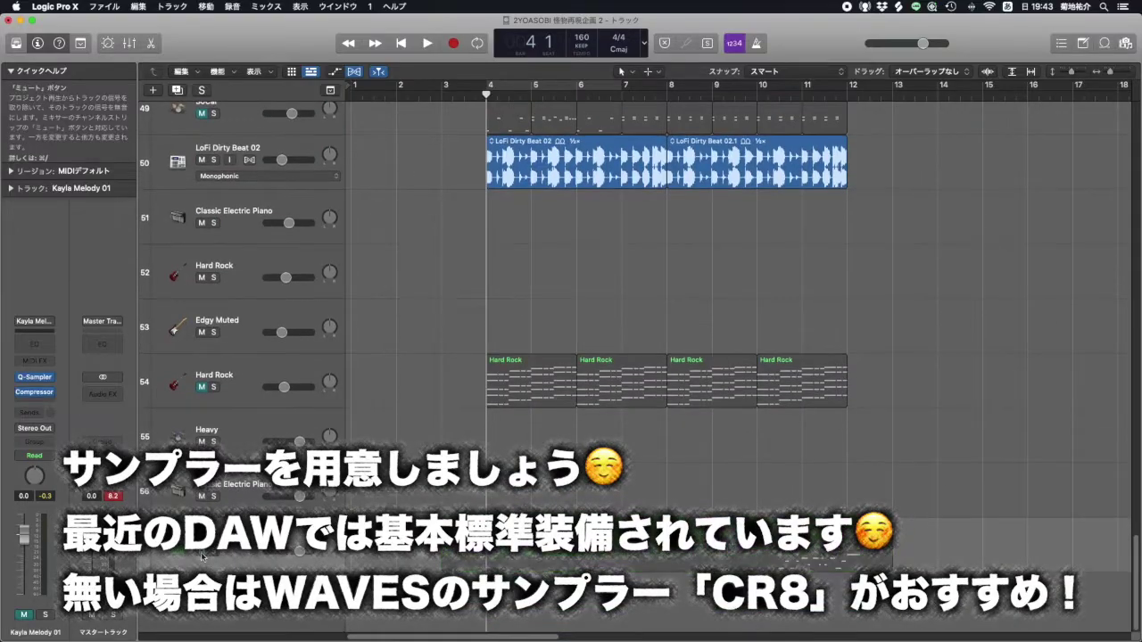
scroll(428, 466, up, 20)
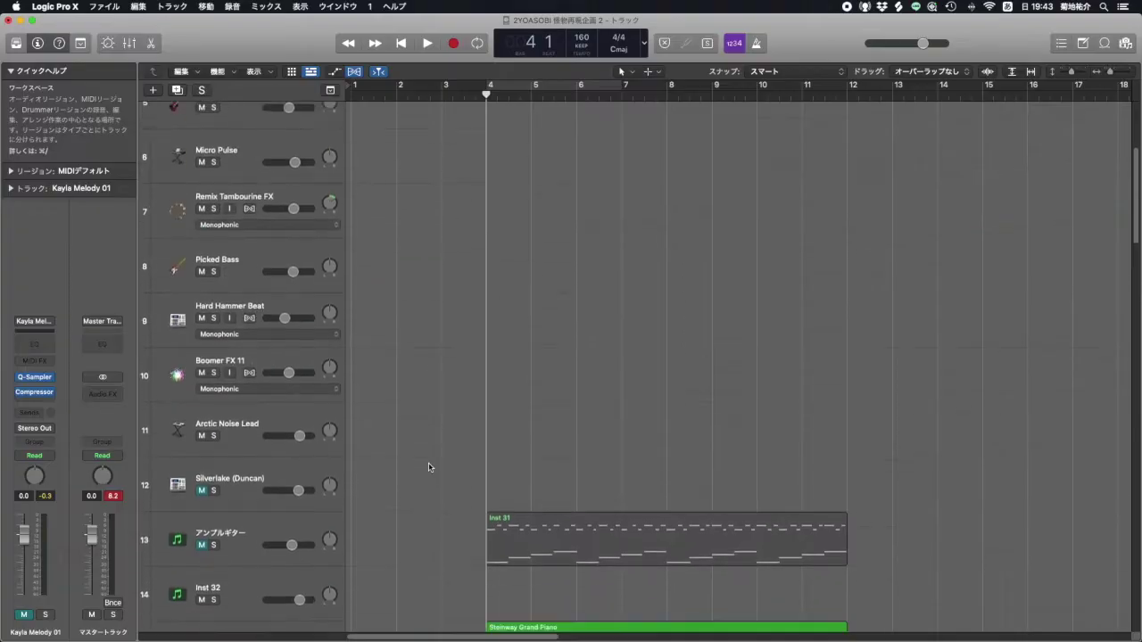
scroll(428, 467, up, 2)
click(203, 342)
key(space)
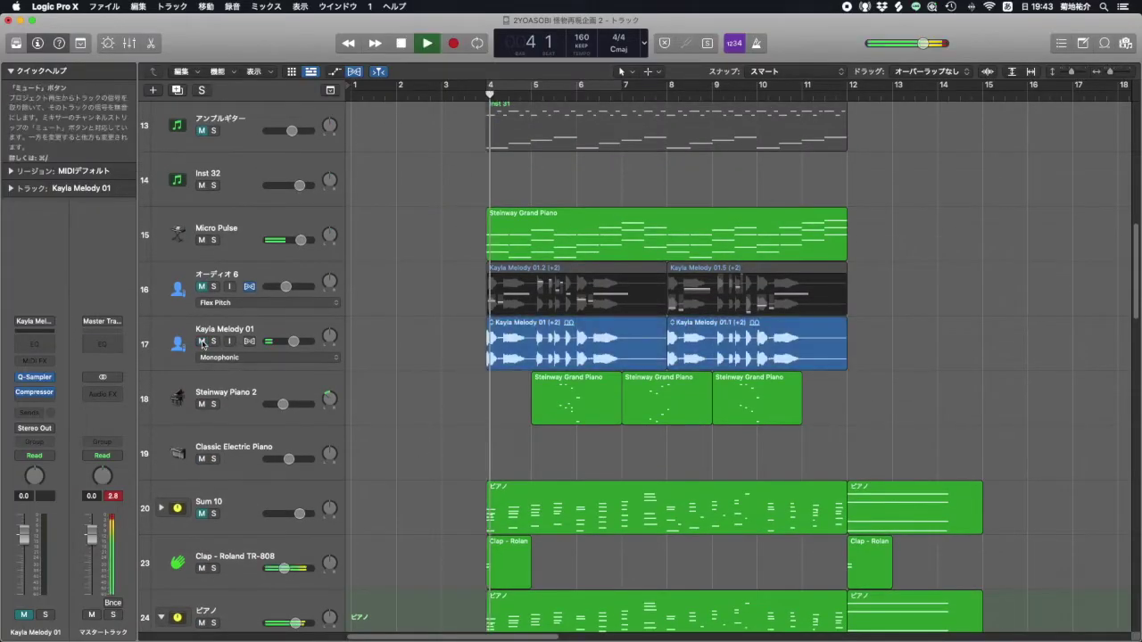
click(214, 342)
click(95, 311)
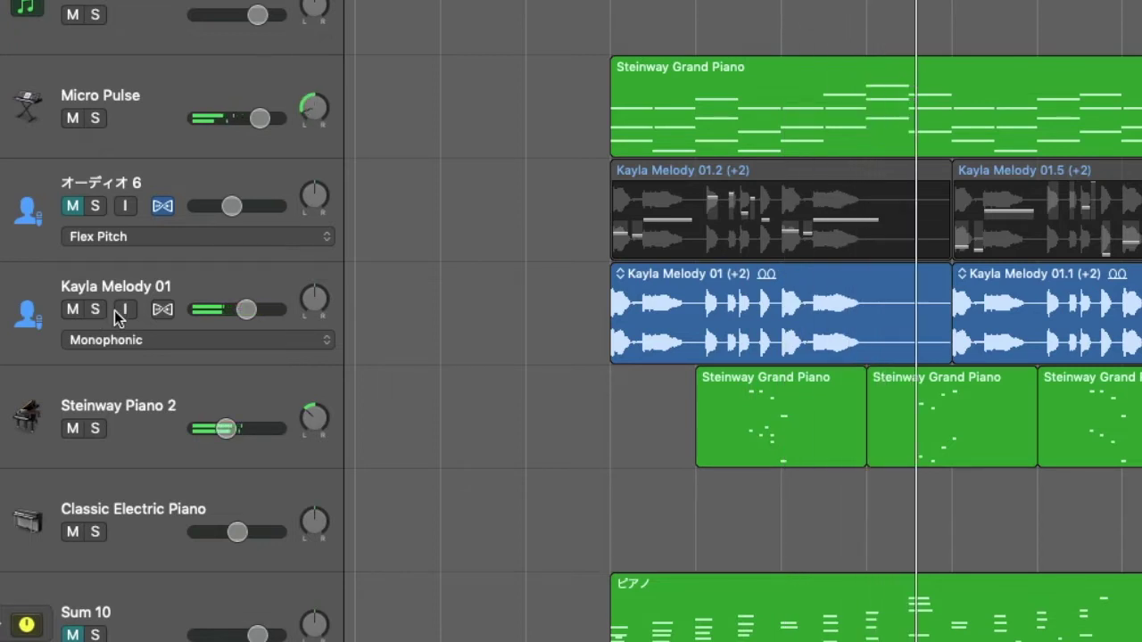
- Create a new Quick Sampler track below the last track from the first Kayla Melody 01 audio region
scroll(416, 279, down, 4)
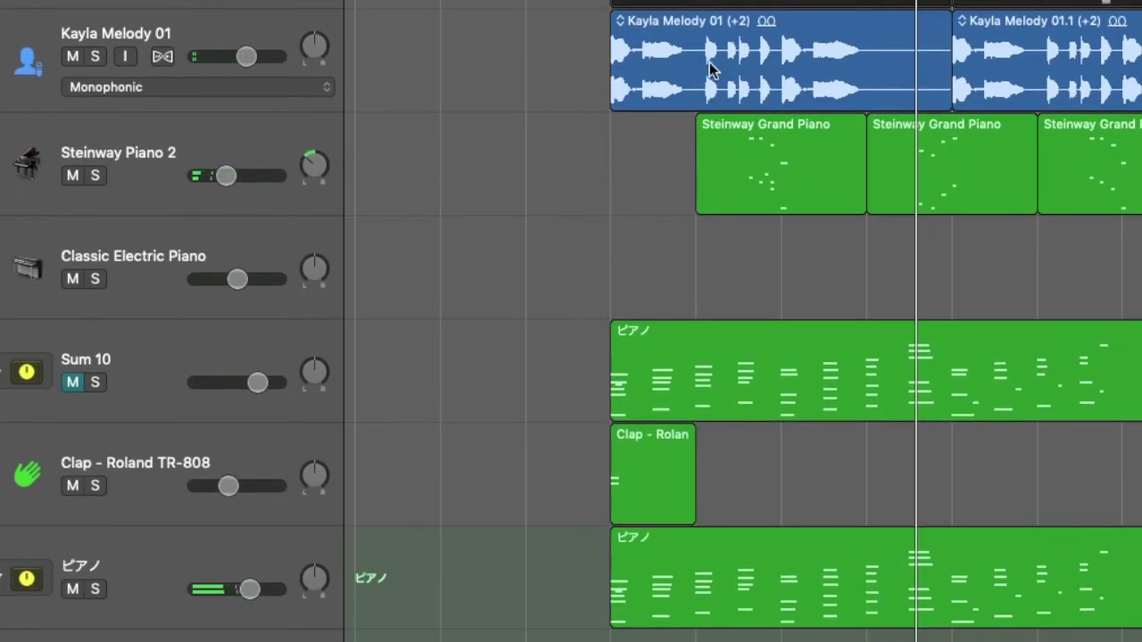
drag(710, 62, 222, 588)
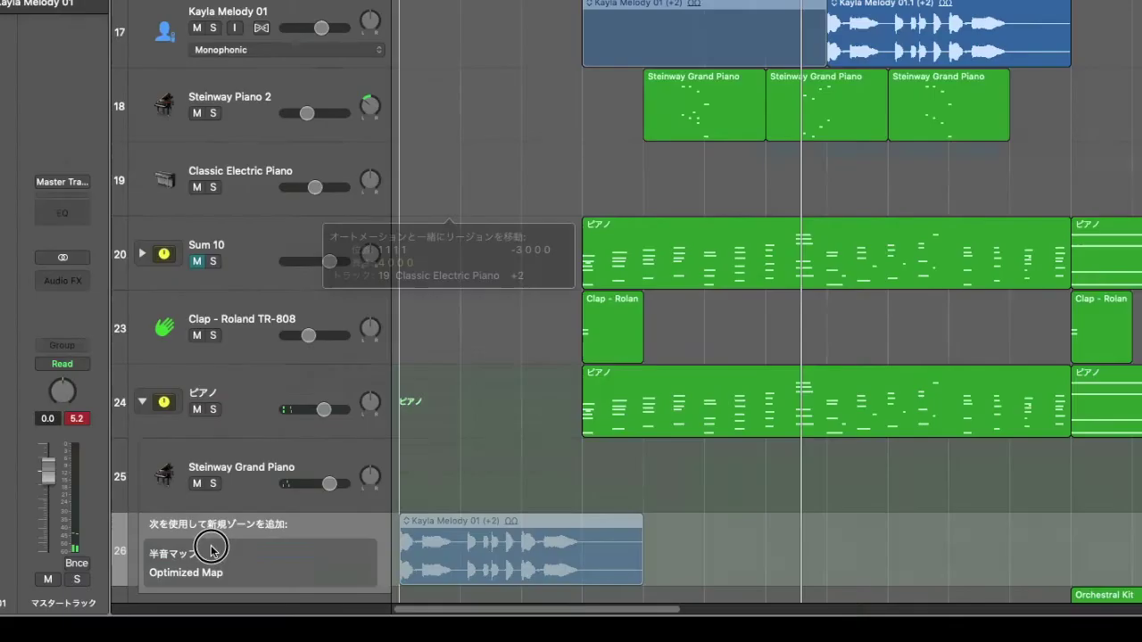
drag(215, 539, 207, 511)
drag(192, 439, 191, 439)
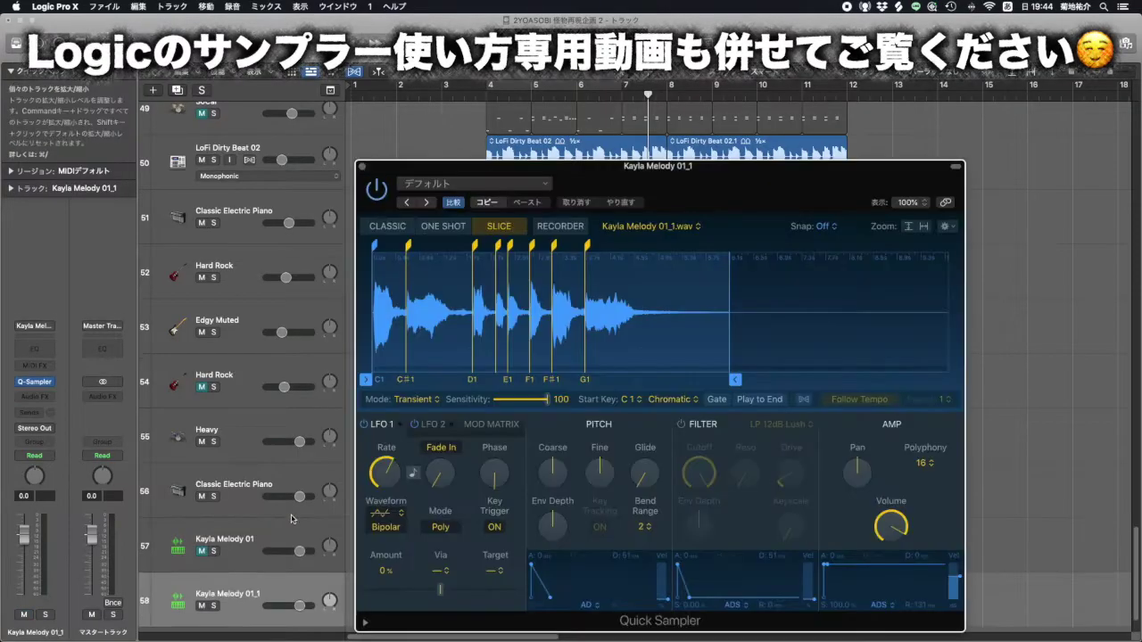
scroll(292, 519, down, 3)
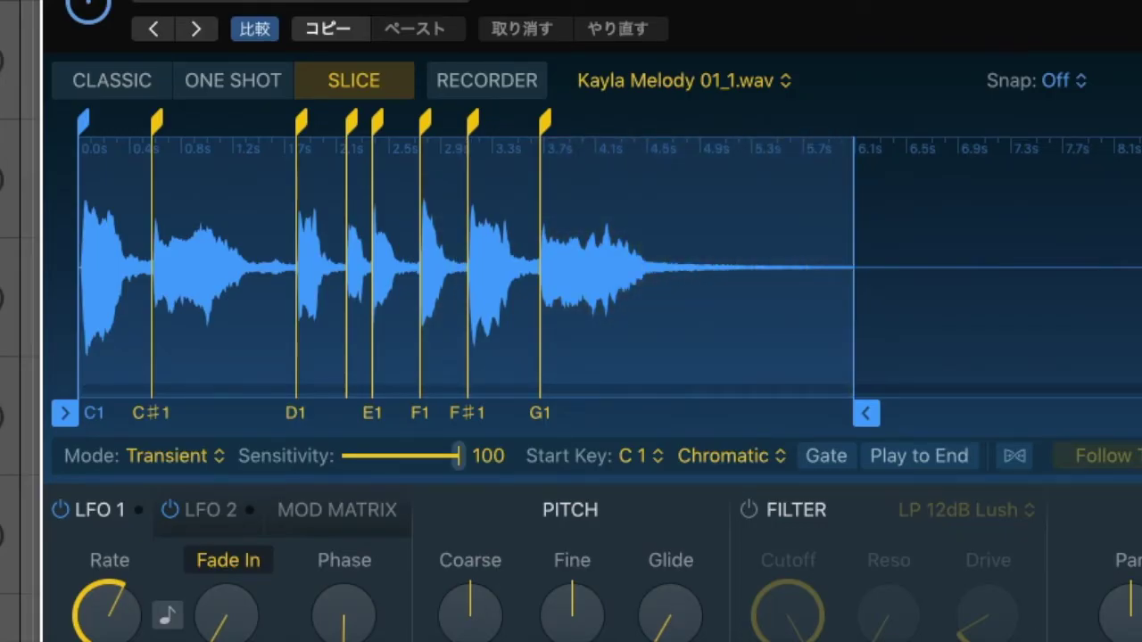
- Add eight manual slice markers across the first two sounds of the sample, and add and delete one at about 3.3 s
click(91, 143)
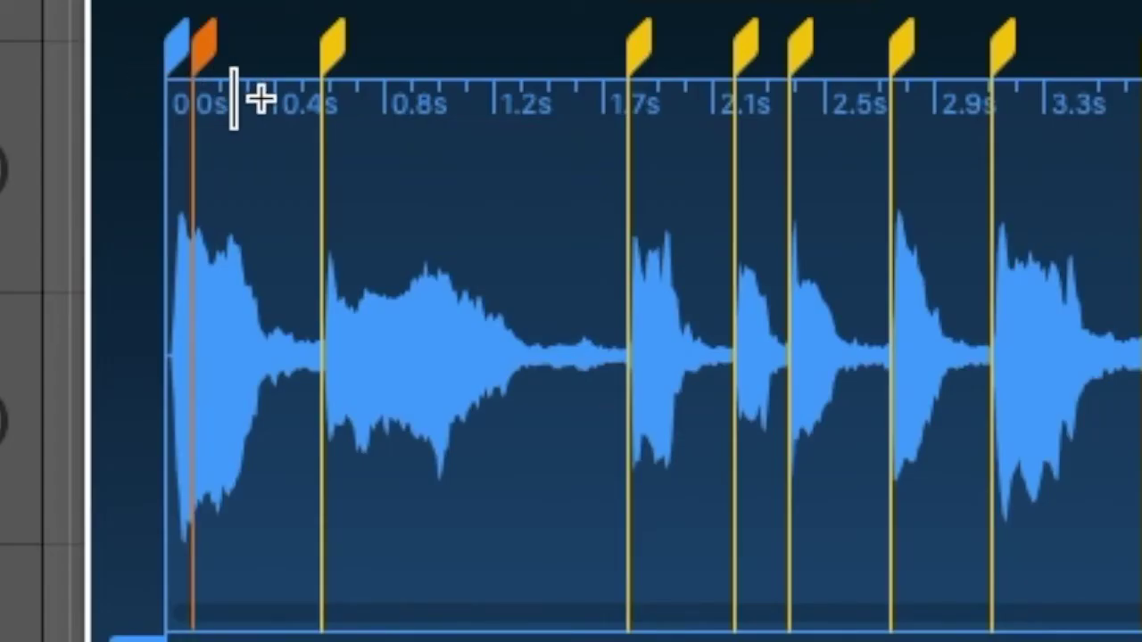
click(241, 95)
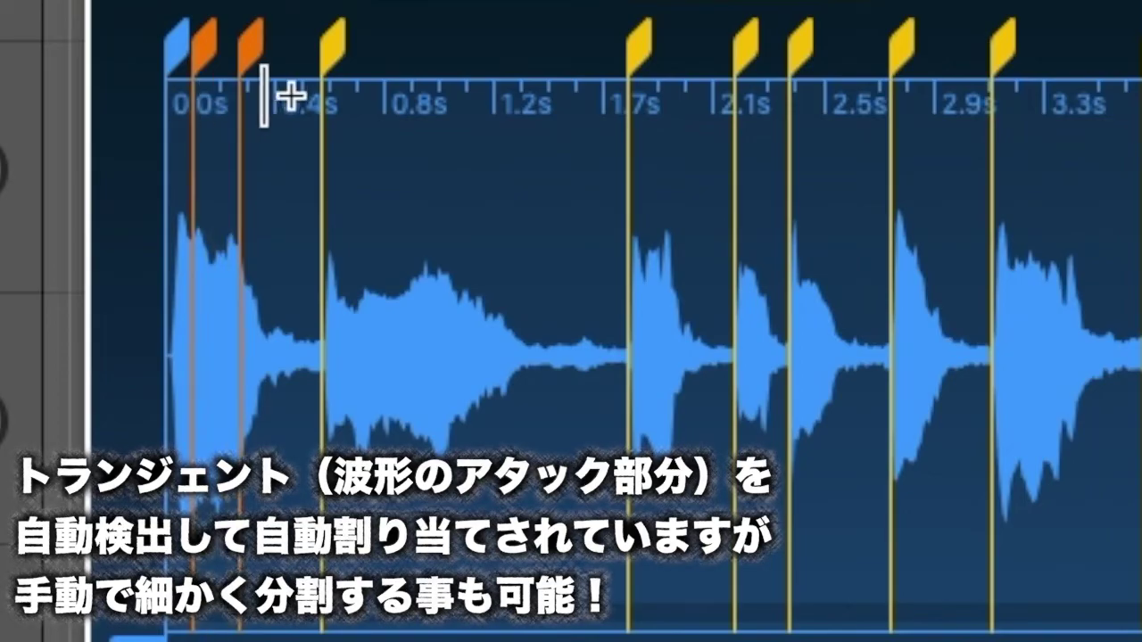
click(279, 96)
click(435, 96)
click(404, 103)
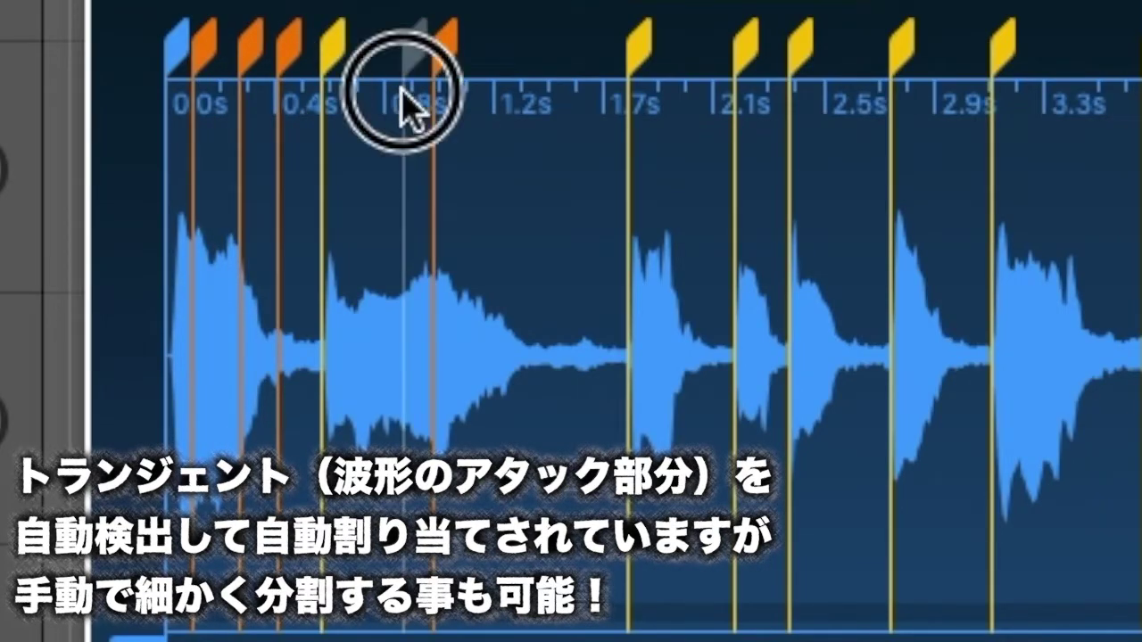
click(496, 96)
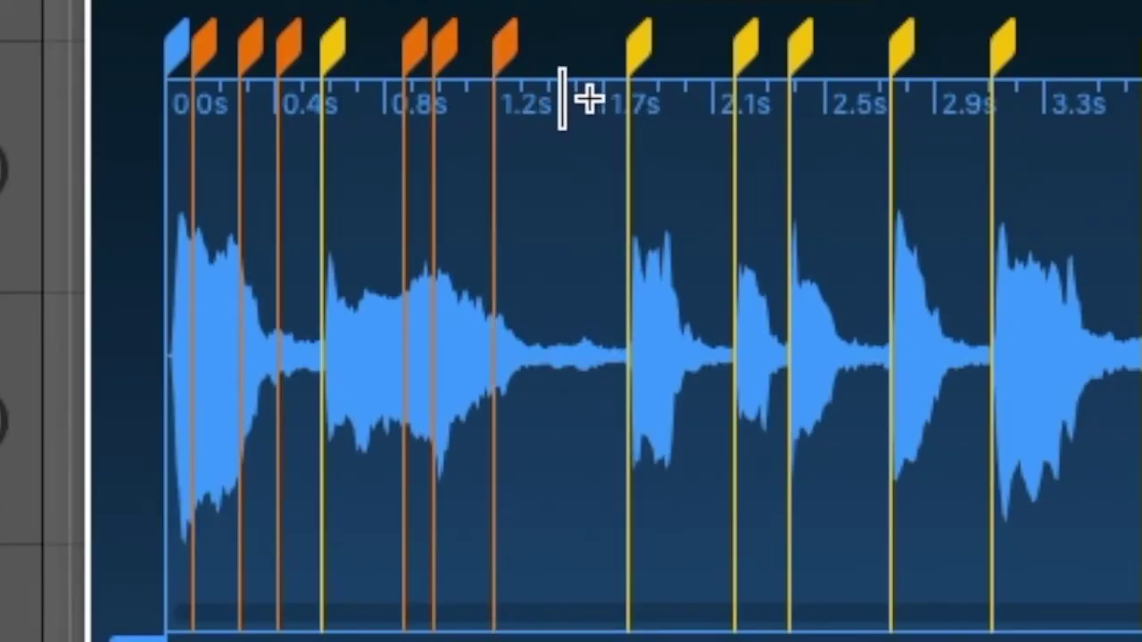
click(555, 96)
click(586, 95)
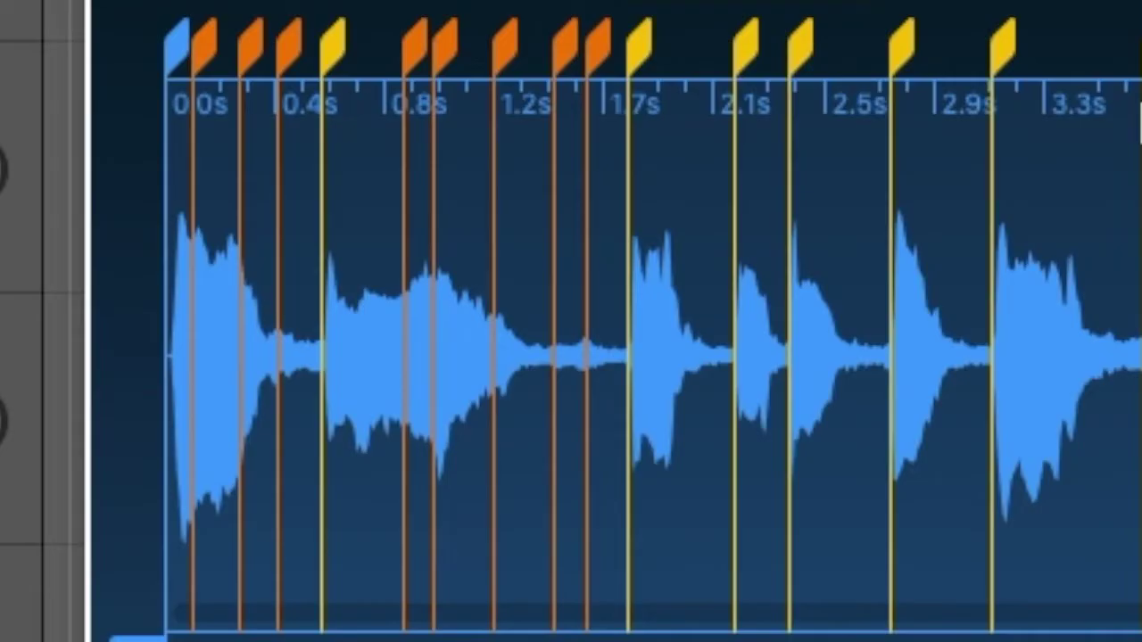
click(1041, 111)
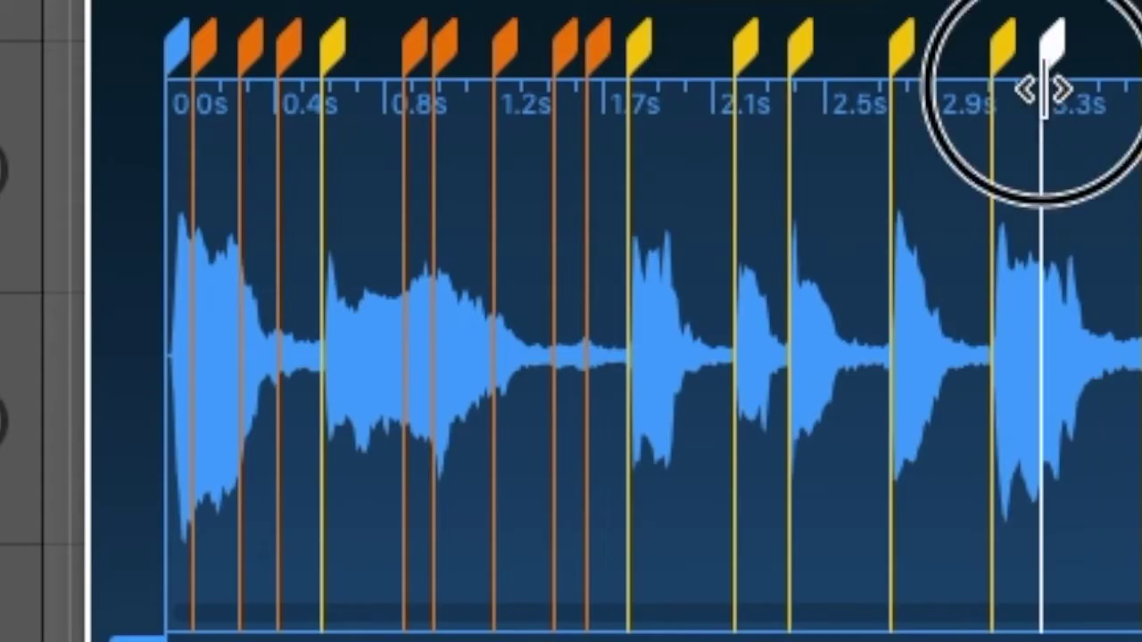
double_click(1061, 49)
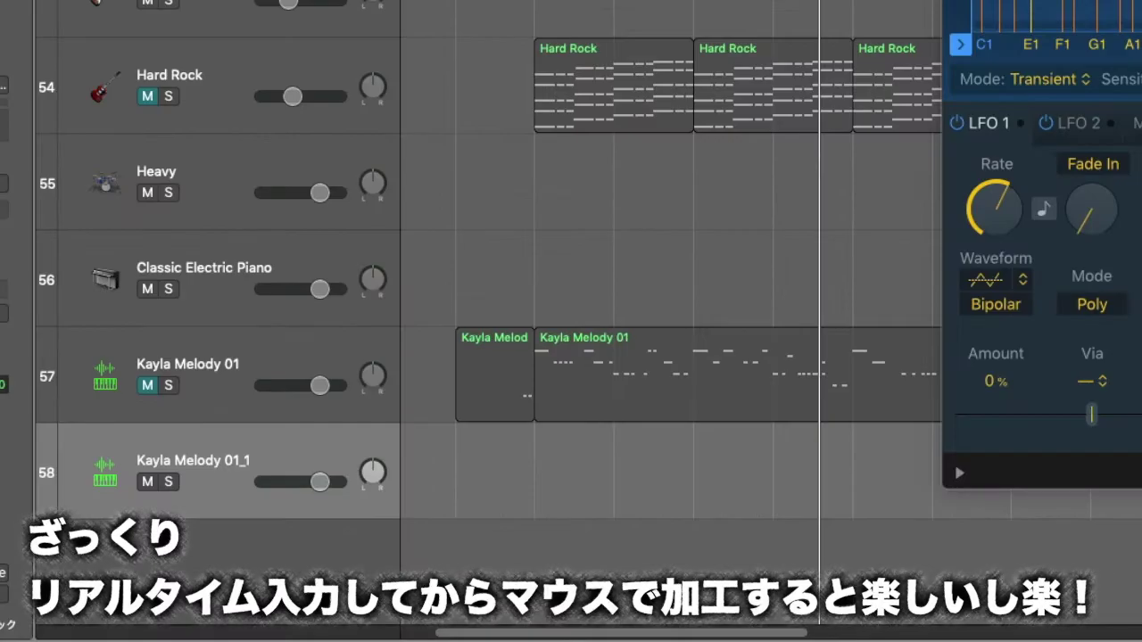
- Record a real-time MIDI performance on the Kayla Melody 01_1 sampler track, starting from bar 3
key(Return)
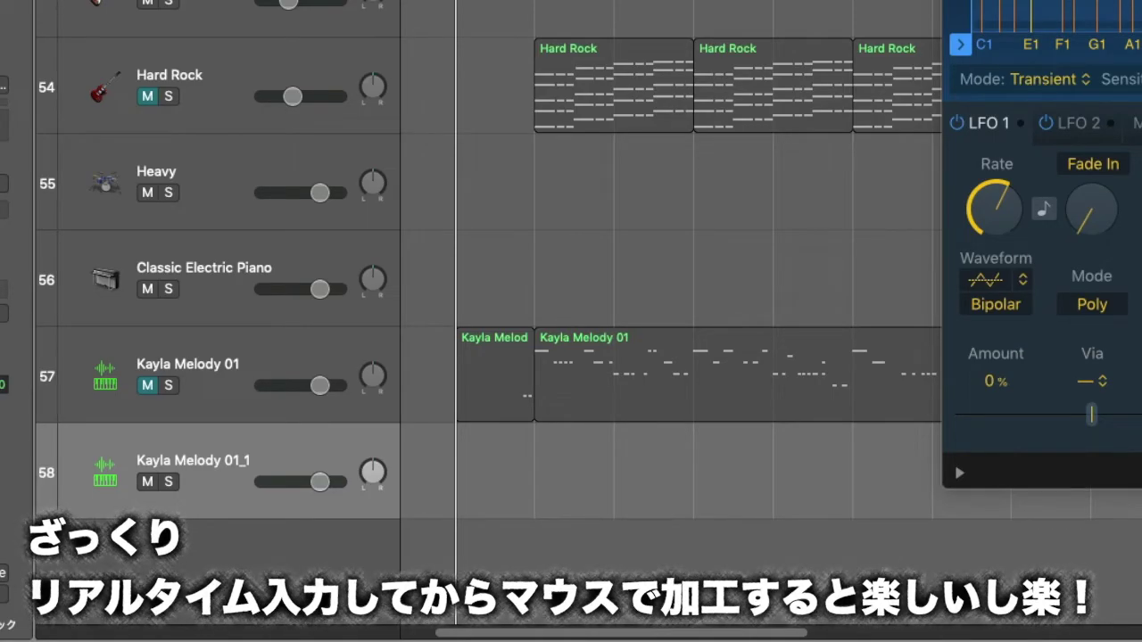
key(r)
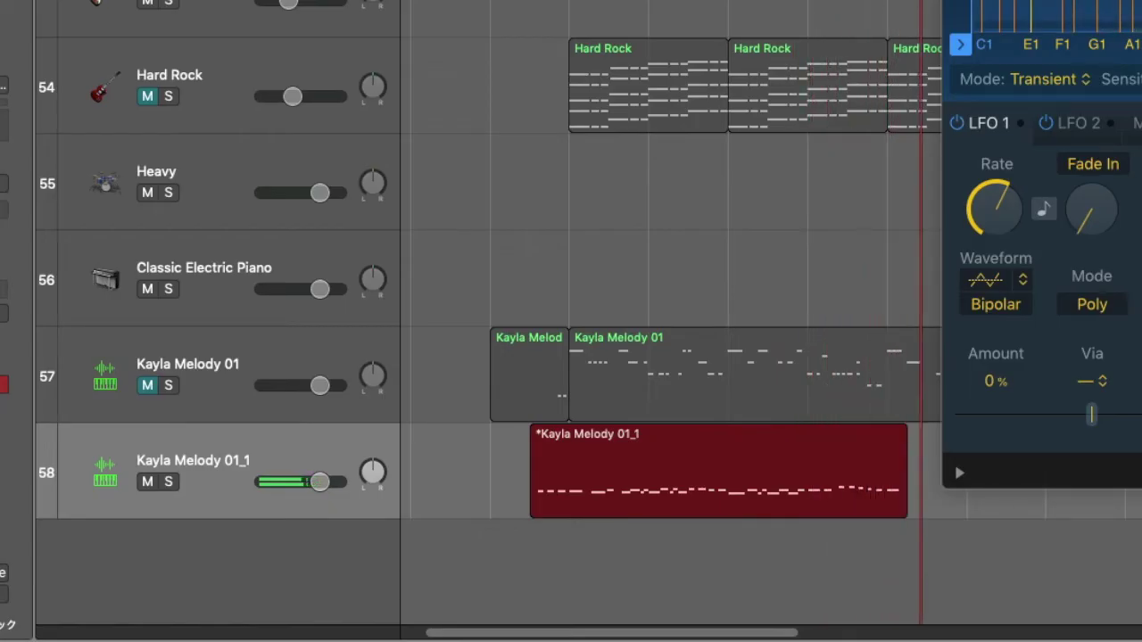
key(space)
- Close the Quick Sampler window and insert a Compressor in the free effect slot of the Kayla Melody 01 audio channel
scroll(447, 58, up, 20)
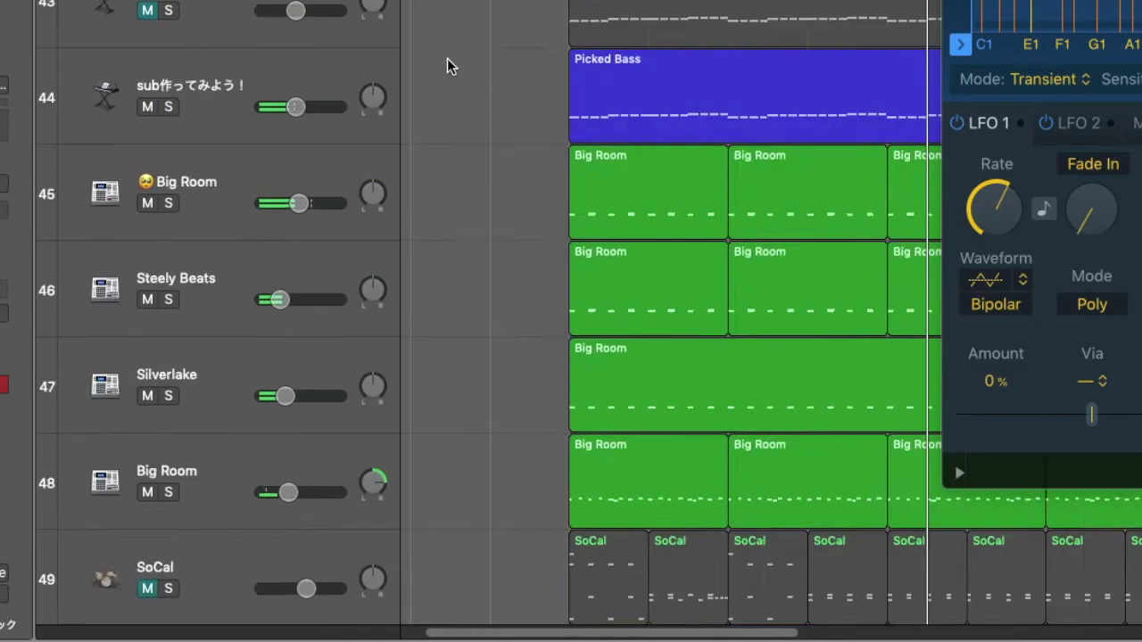
scroll(446, 58, up, 2)
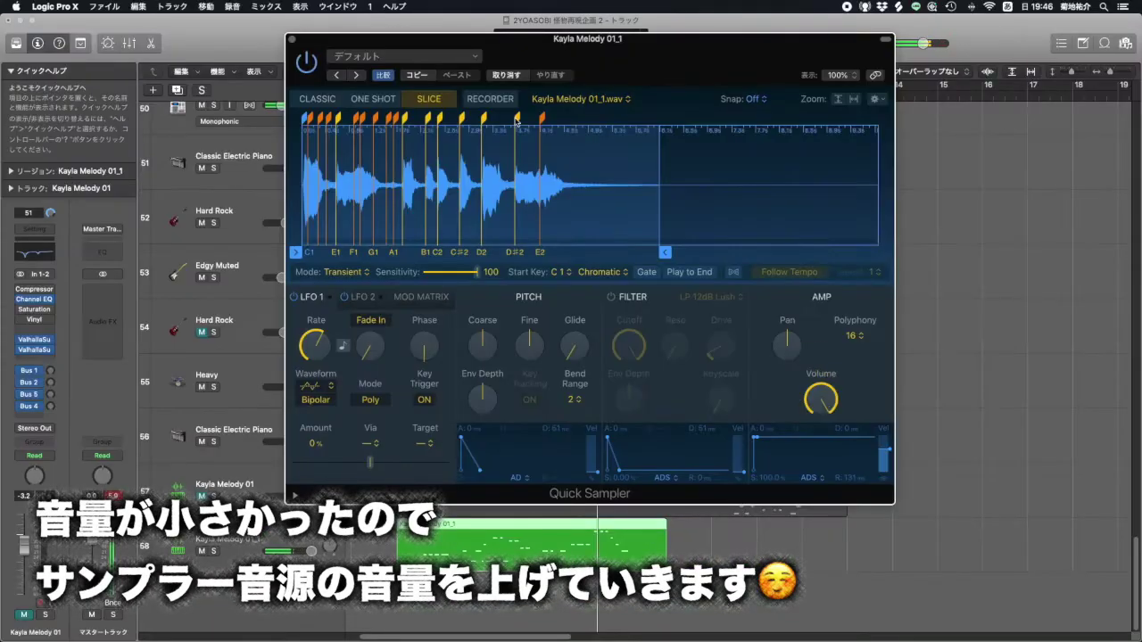
click(293, 41)
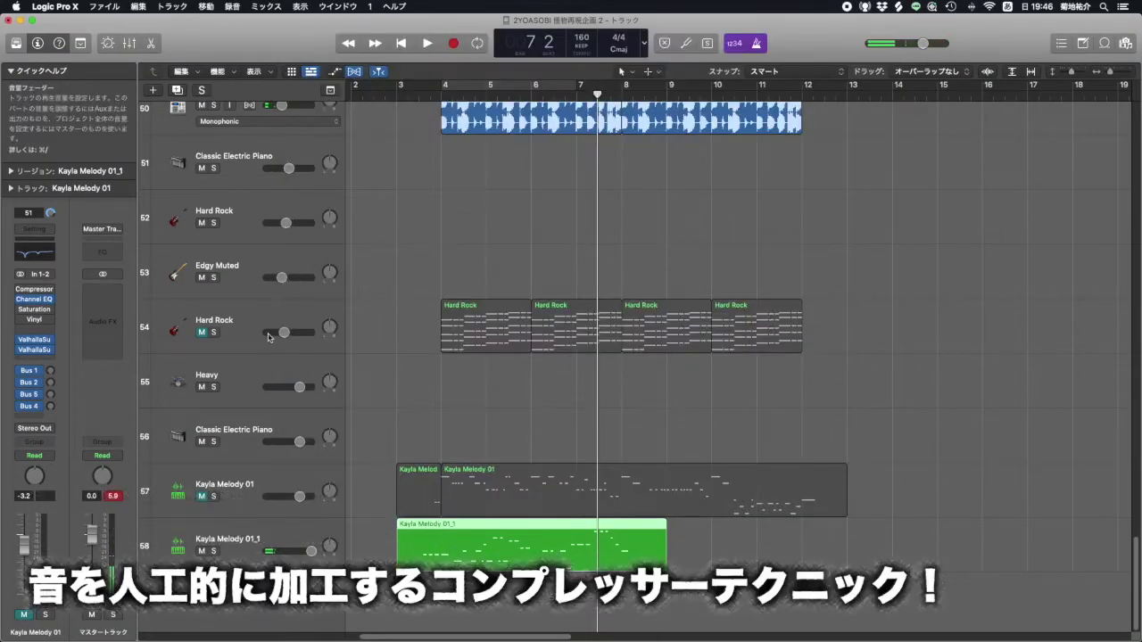
click(39, 359)
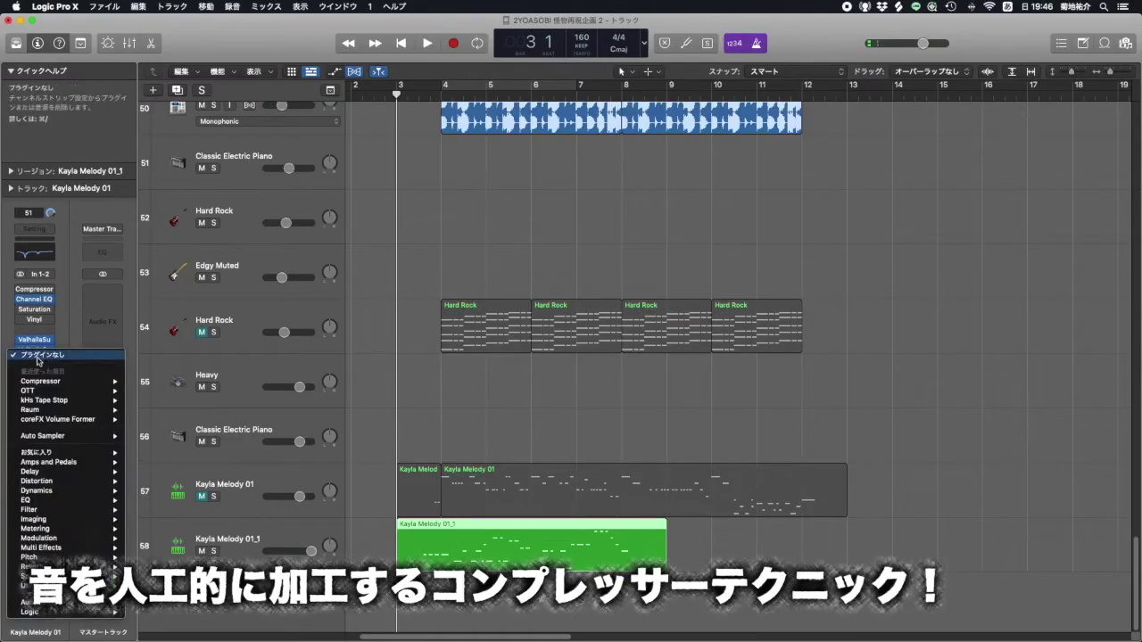
mouse_move(73, 498)
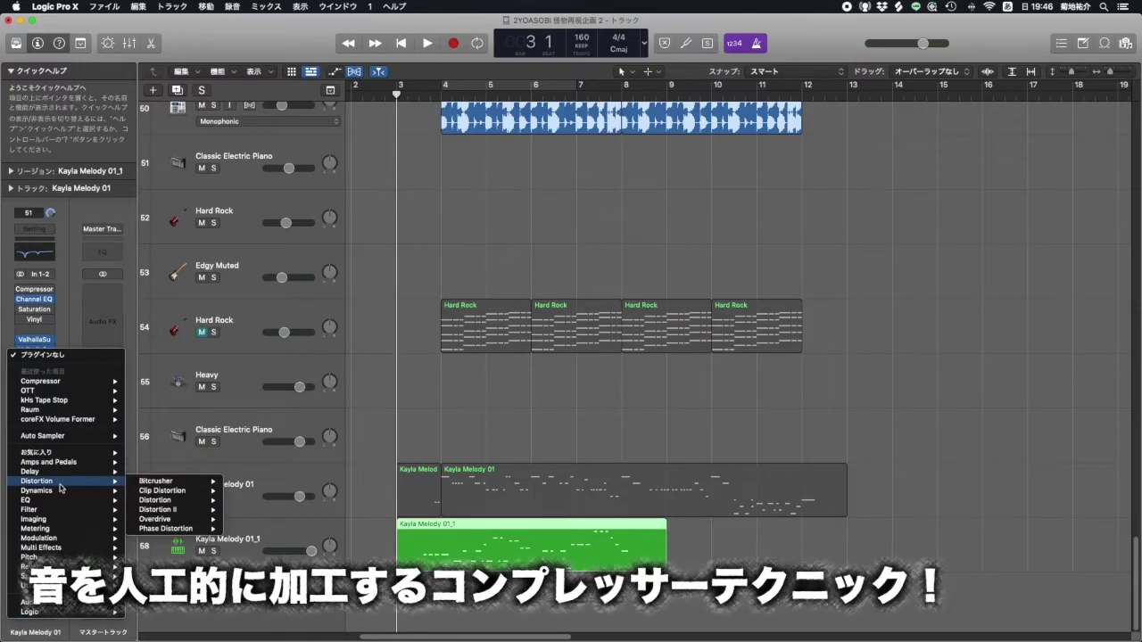
mouse_move(105, 488)
click(160, 499)
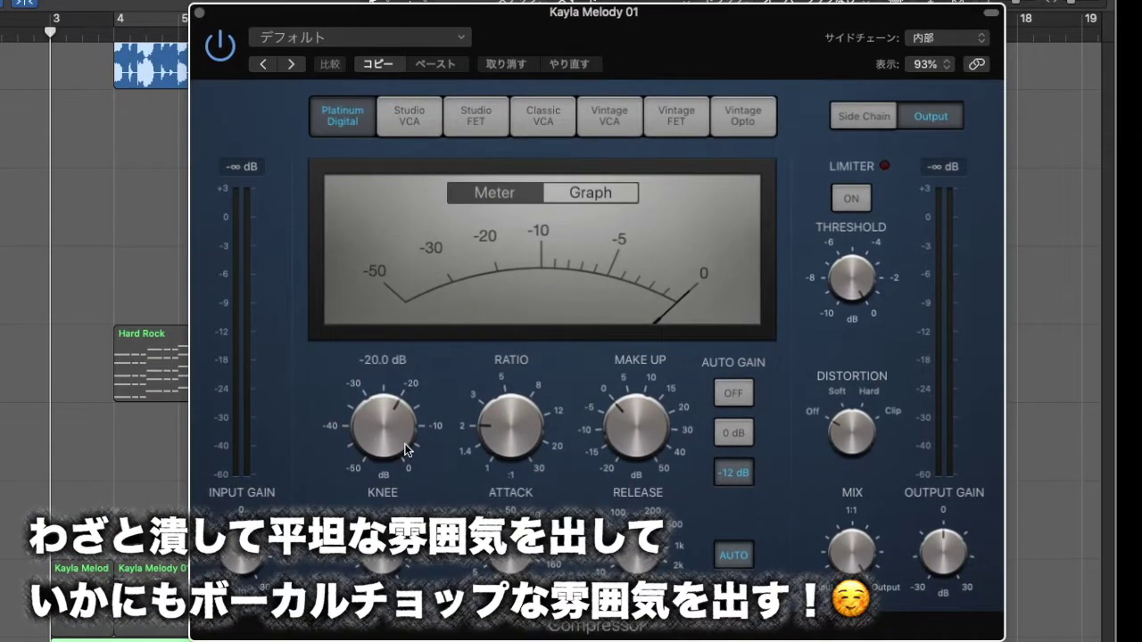
- Set the compressor's threshold to about -32 dB, ratio to about 3:1 and make-up to about -2.5 dB while listening, and close it
drag(406, 448, 390, 490)
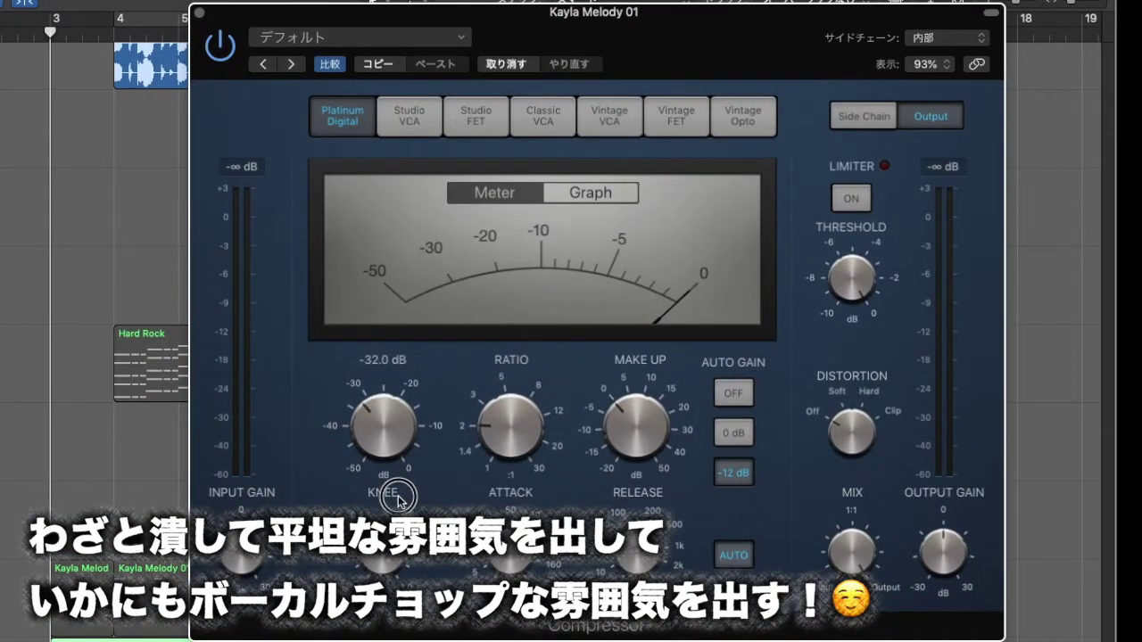
drag(505, 413, 502, 397)
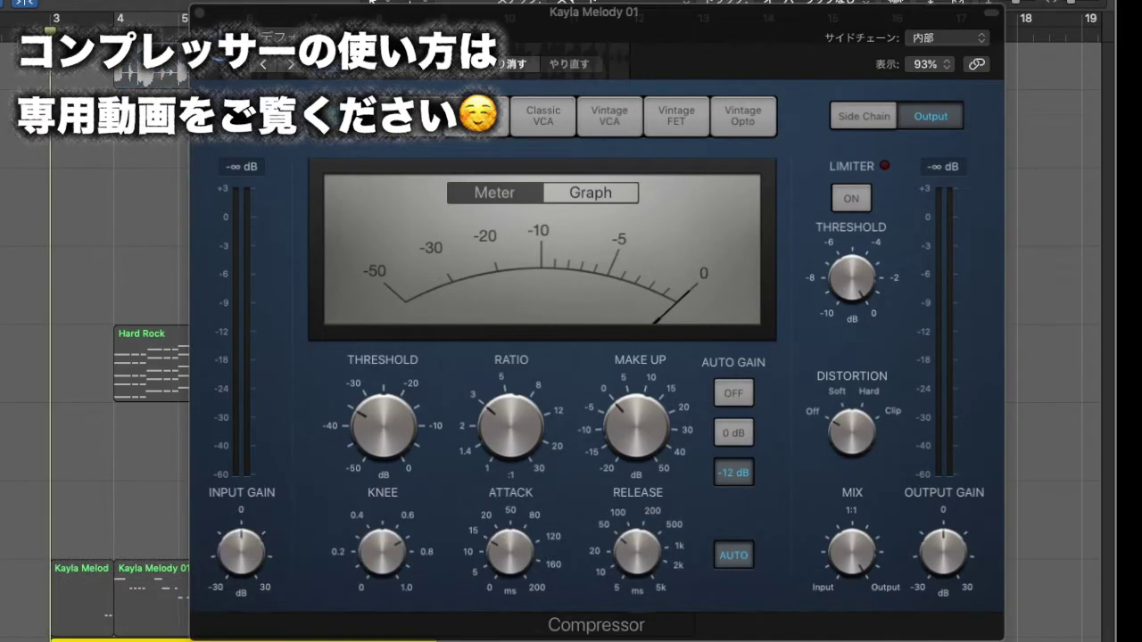
key(space)
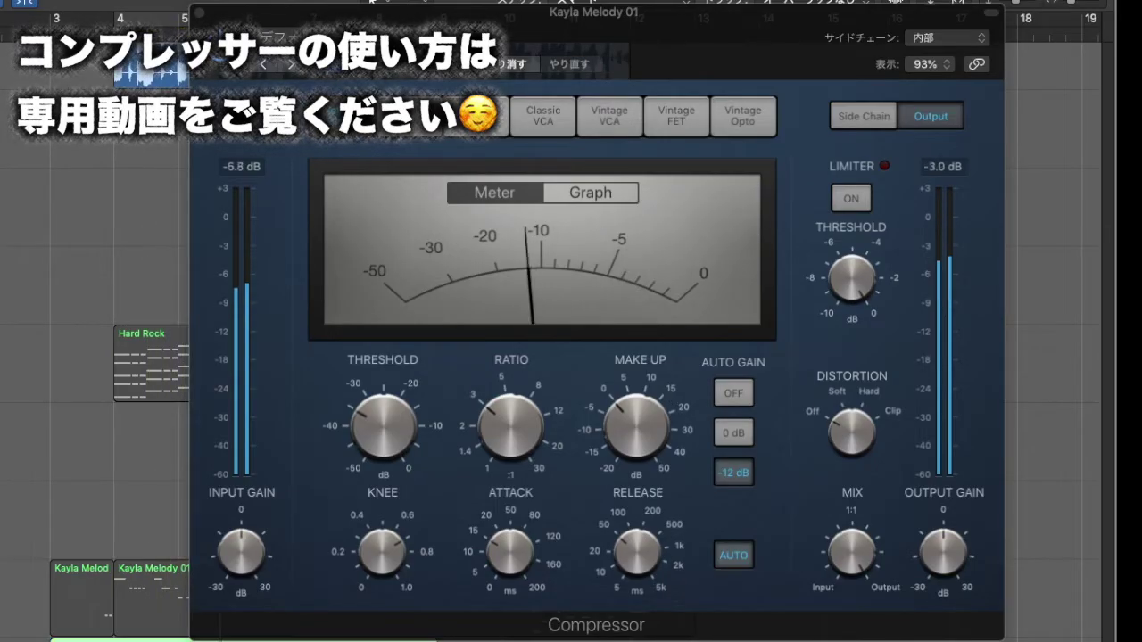
drag(629, 419, 628, 424)
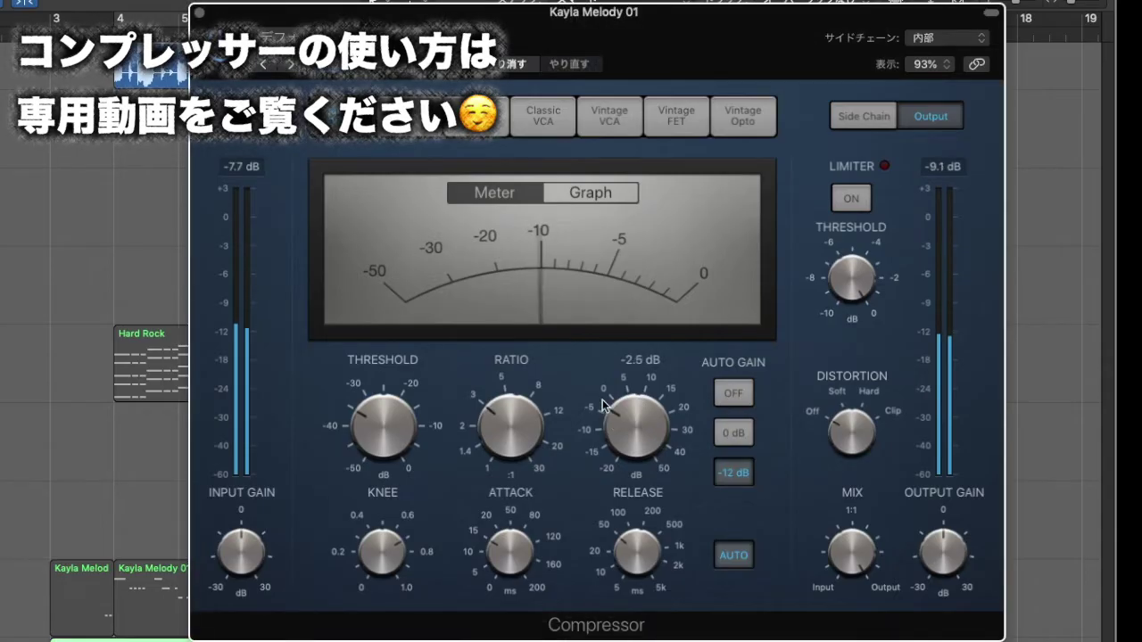
click(200, 12)
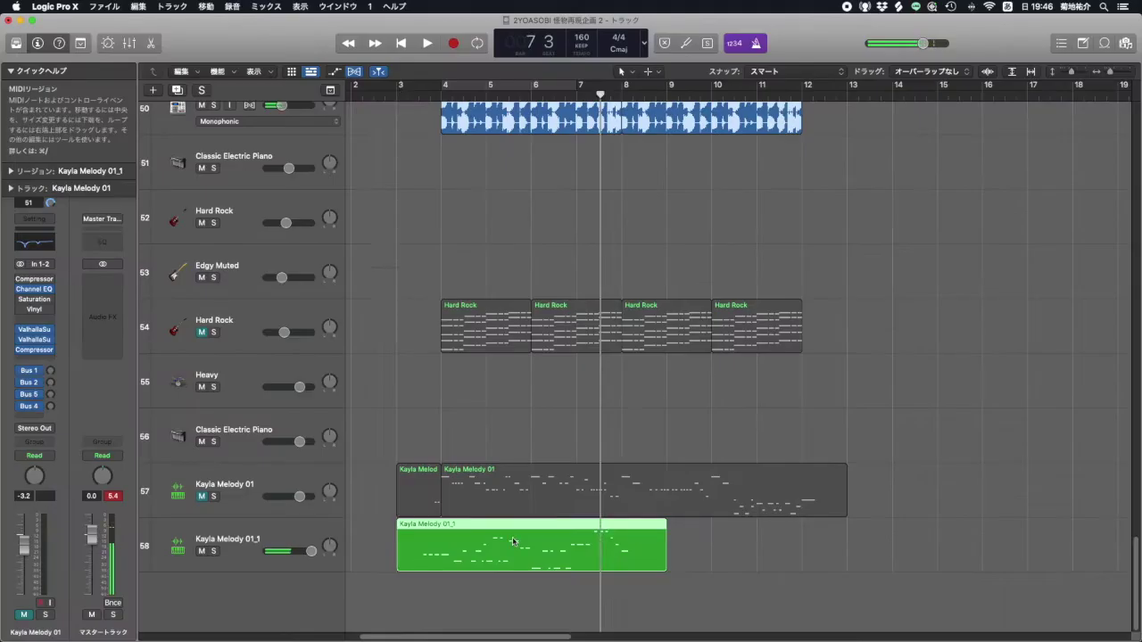
key(space)
- Open the recorded Kayla Melody 01_1 region in the piano roll and quantize all its notes to 1/16
double_click(510, 540)
scroll(555, 470, up, 5)
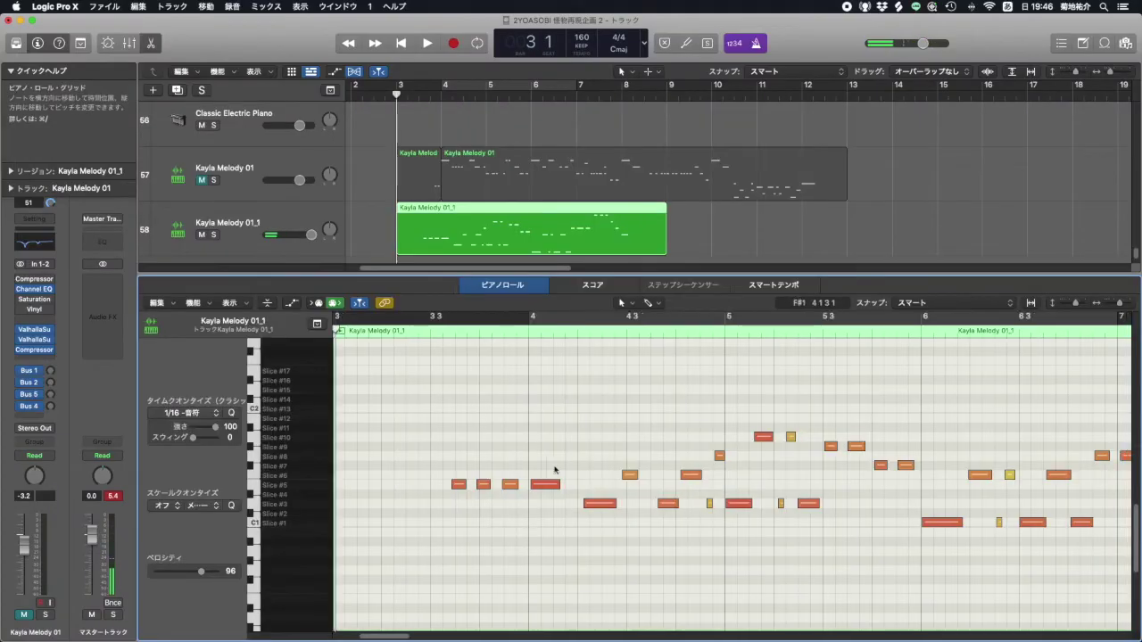
scroll(555, 470, down, 1)
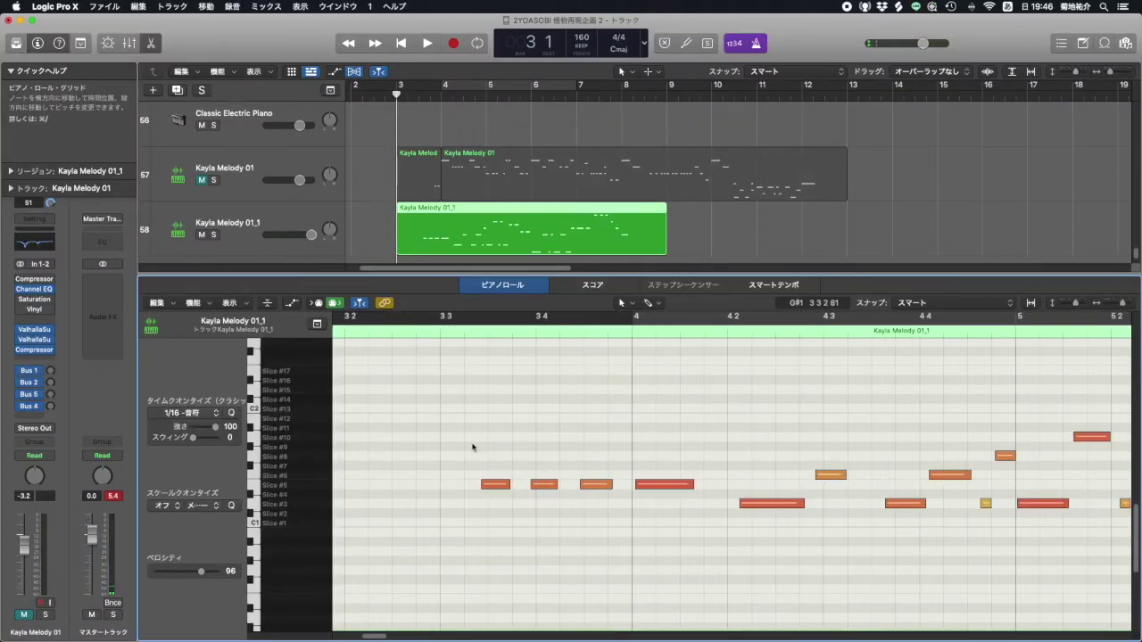
key(super+a)
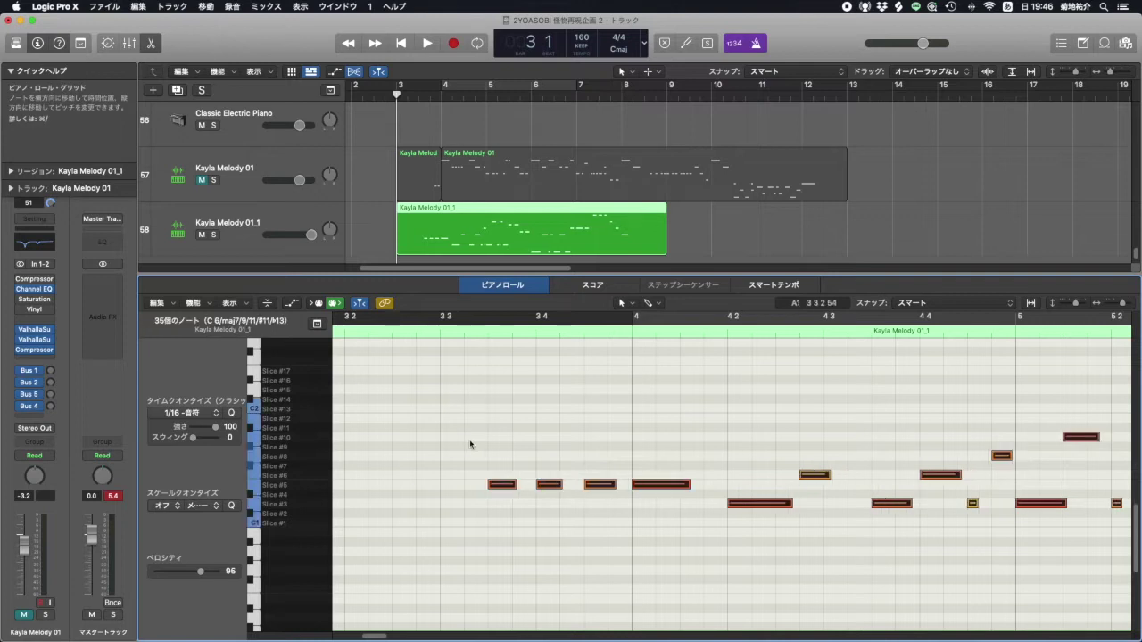
scroll(470, 443, down, 3)
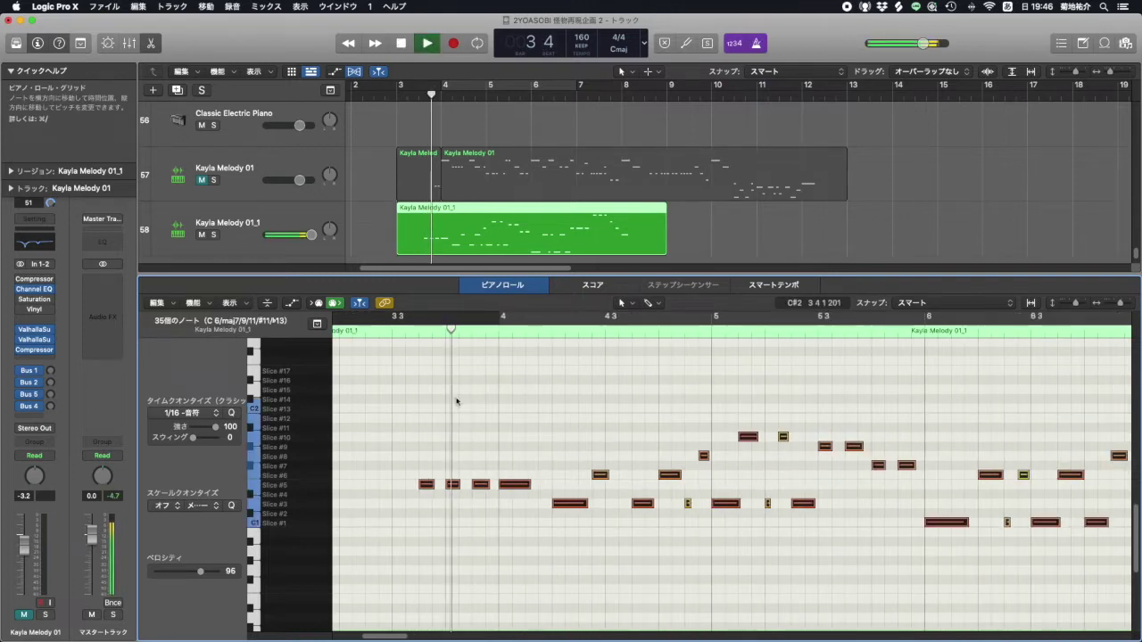
- Shorten the Slice #5 note two sixteenths before bar 4 to 0 0 0 40, repeat it one sixteenth after, and listen
scroll(456, 401, up, 5)
scroll(456, 401, down, 2)
key(space)
drag(453, 460, 533, 487)
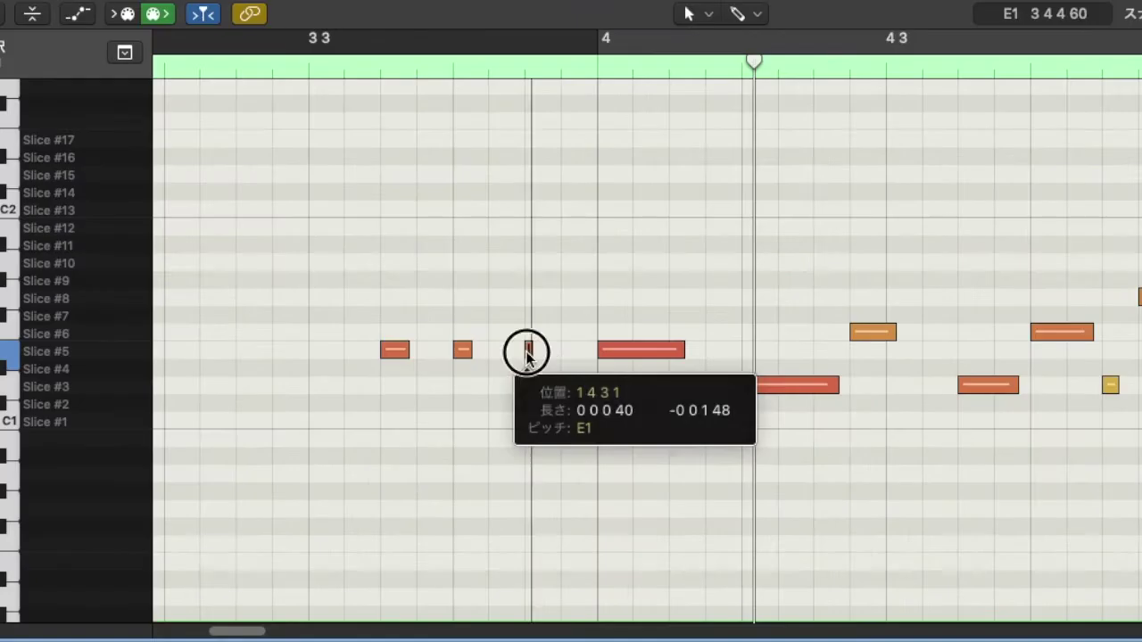
drag(526, 355, 527, 355)
click(323, 71)
key(space)
key(space)
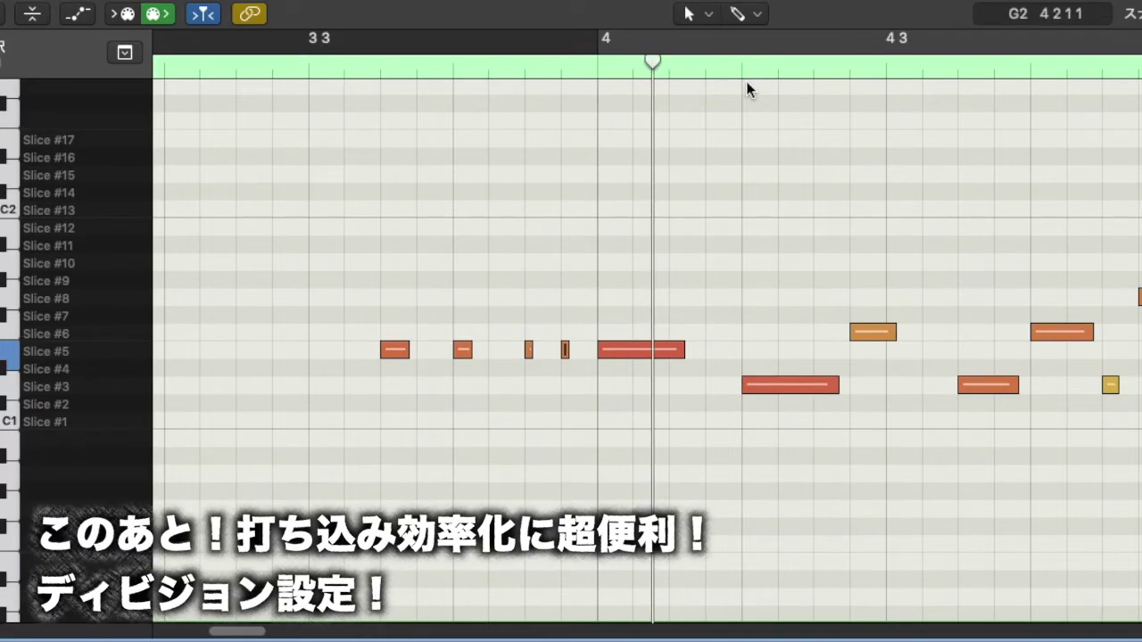
- Switch the control bar display to the custom layout and set the grid division to /32
scroll(745, 182, right, 3)
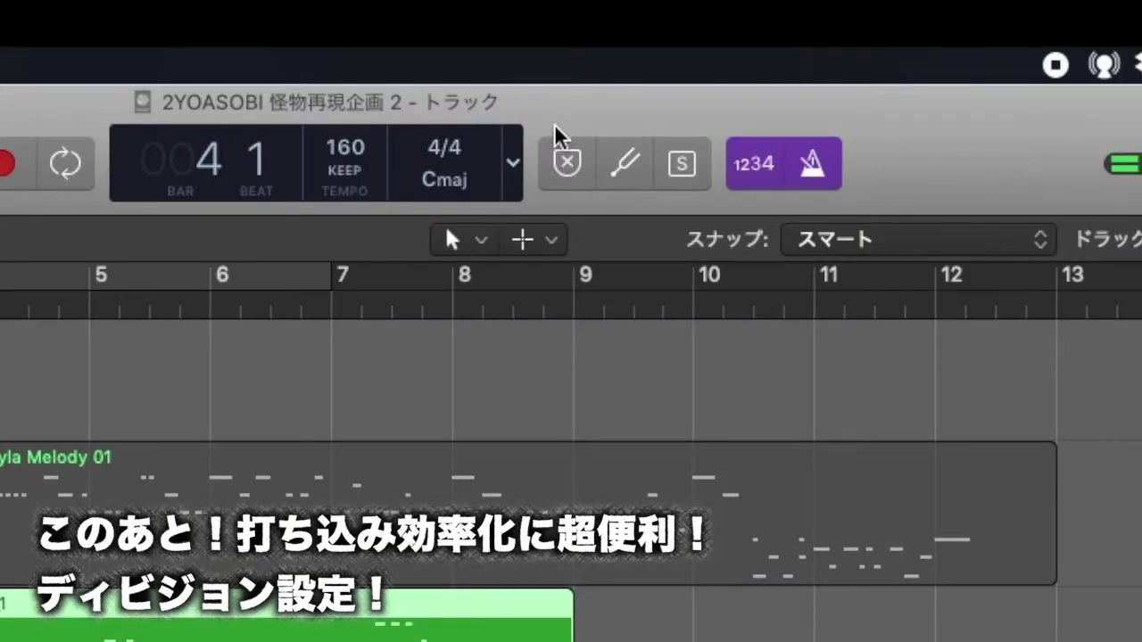
click(511, 153)
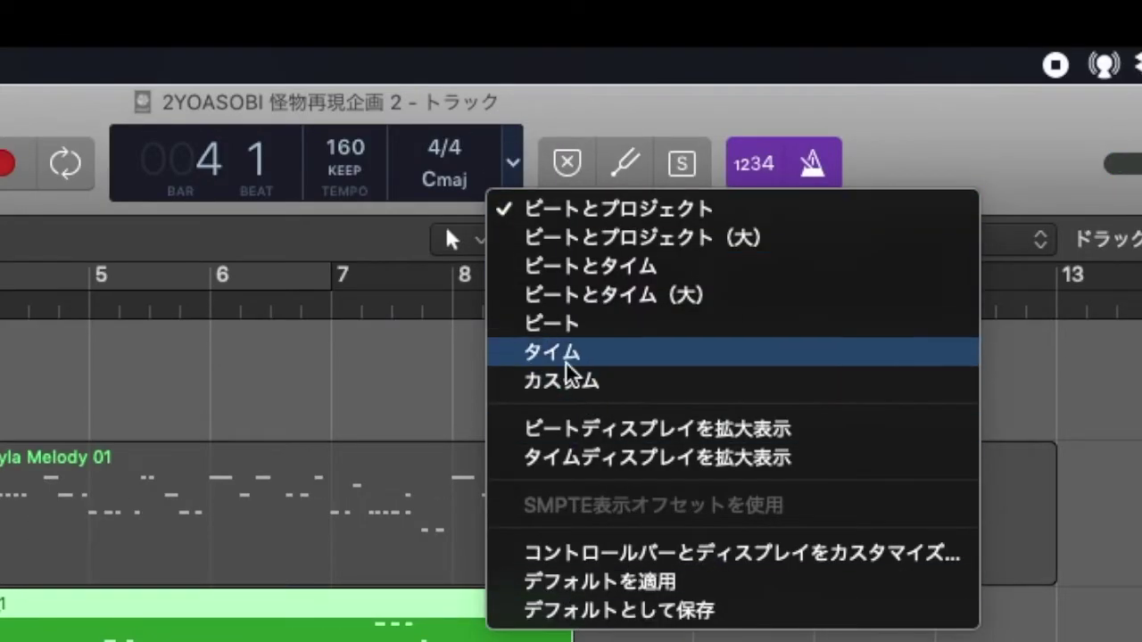
click(538, 104)
click(513, 167)
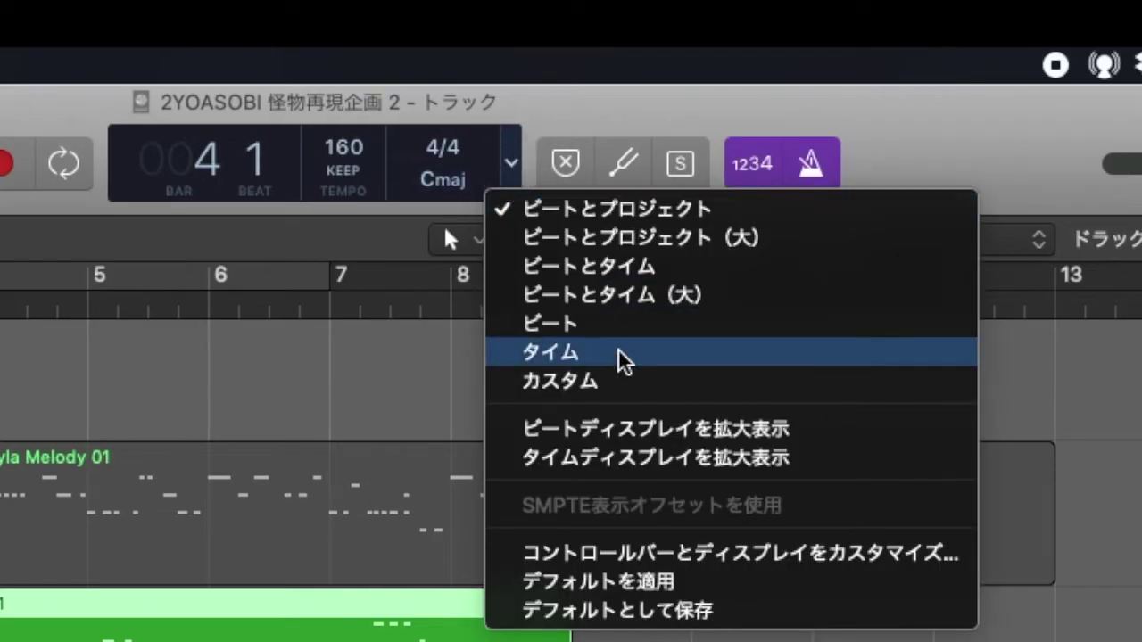
click(614, 385)
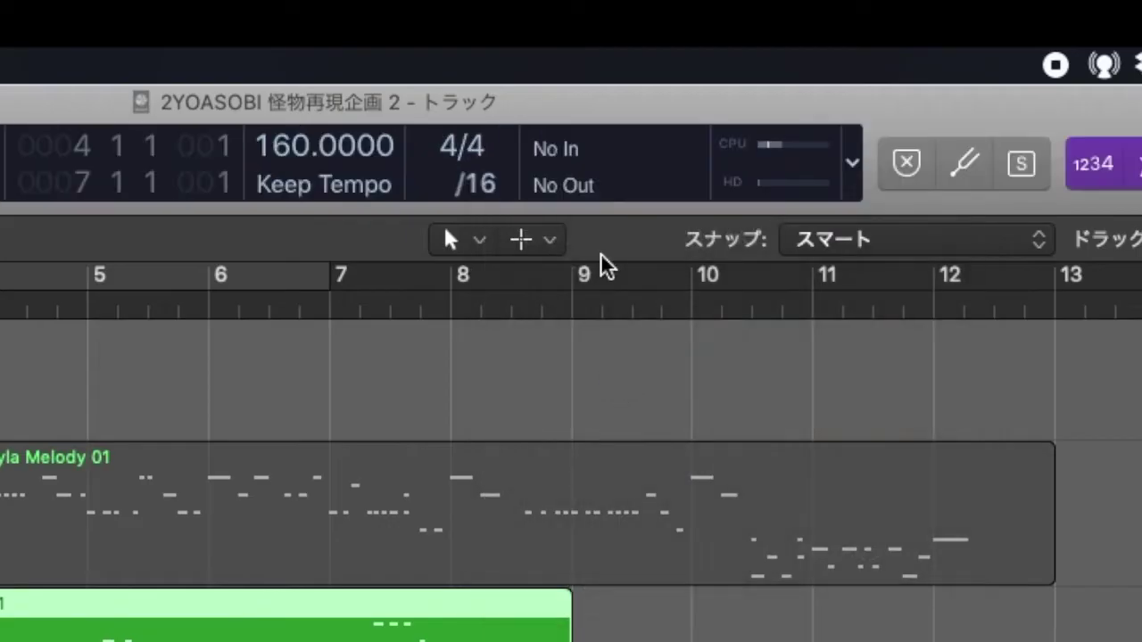
click(496, 188)
click(512, 250)
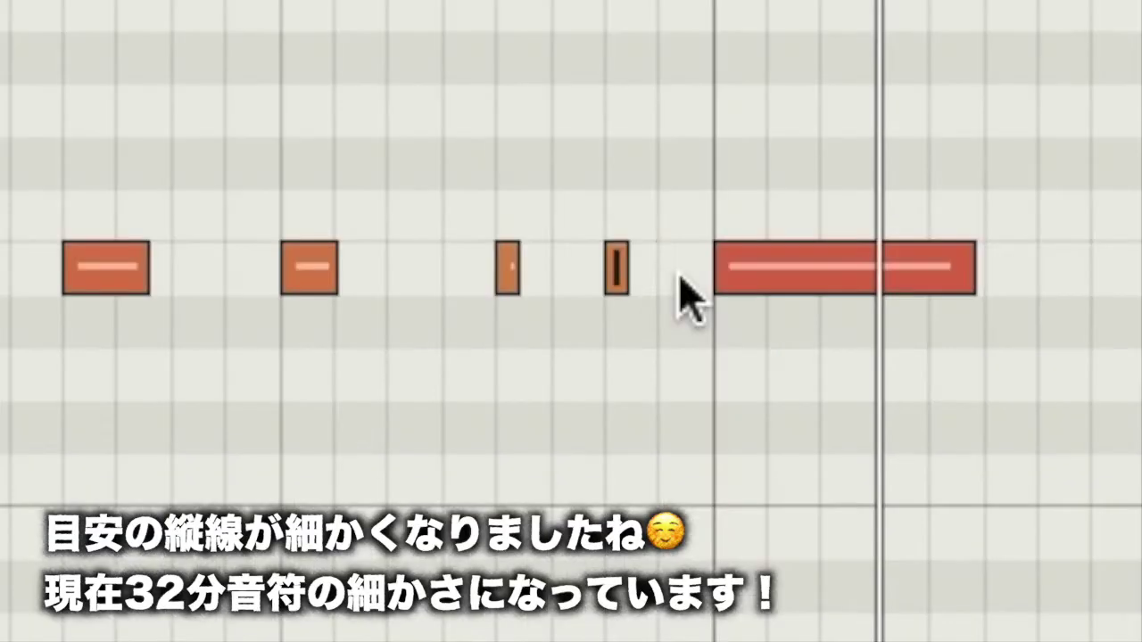
- Add two more short Slice #5 notes to make a run of four 1/32 hits leading into bar 4, and audition it
click(532, 379)
click(500, 380)
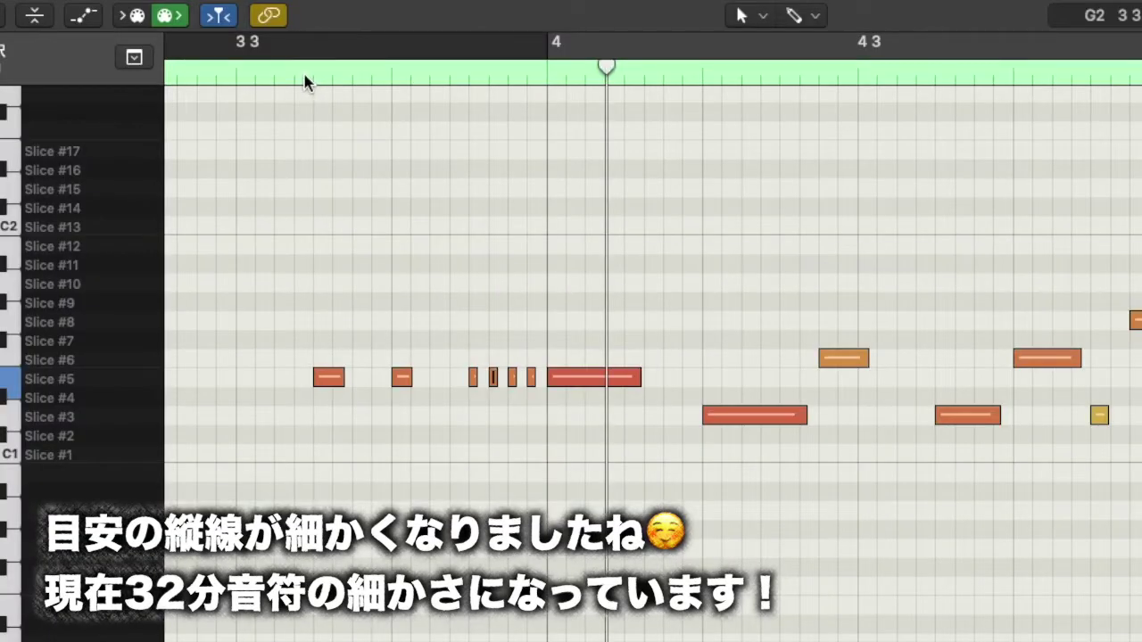
double_click(305, 76)
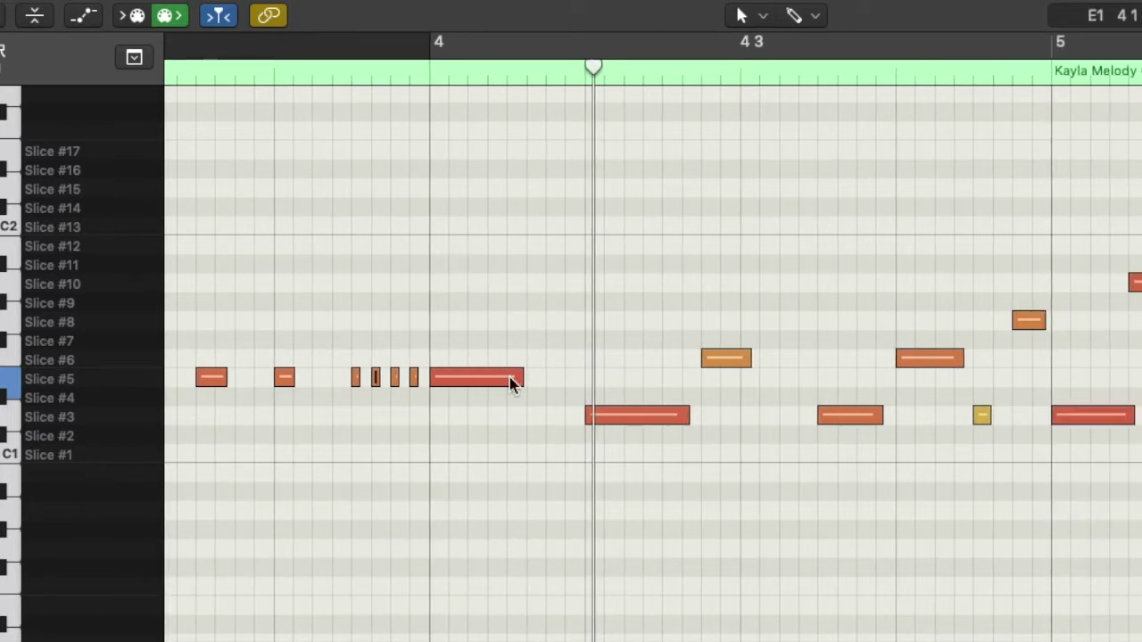
- Shorten the Slice #5 note at bar 4 to 0 0 3 0 and add a short Slice #3 note an eighth after the bar line
drag(520, 378, 485, 378)
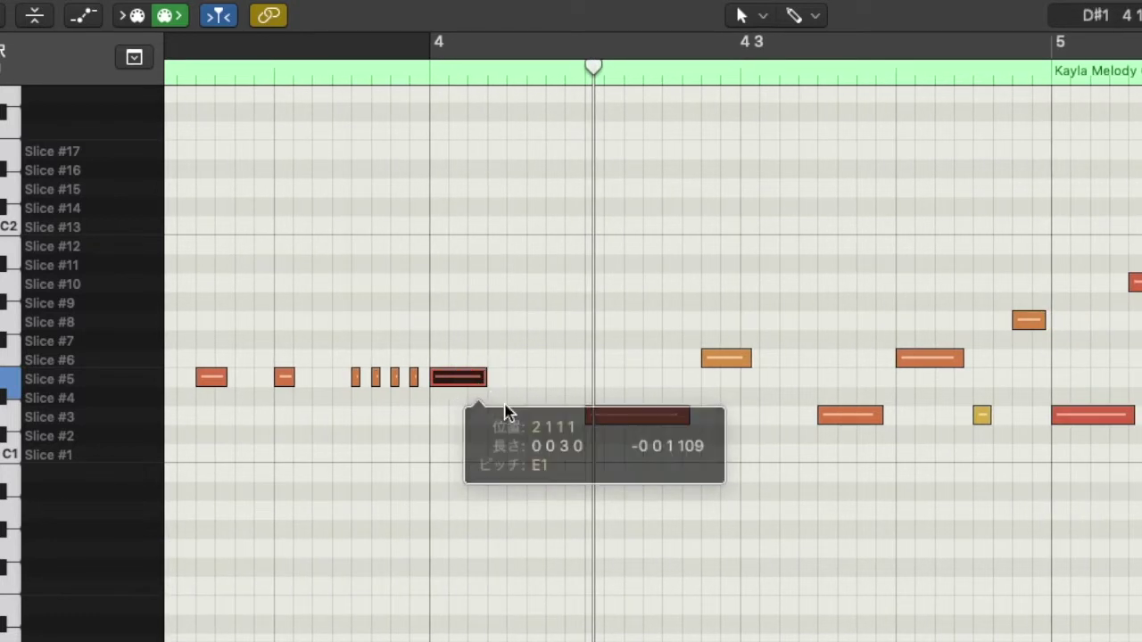
click(512, 415)
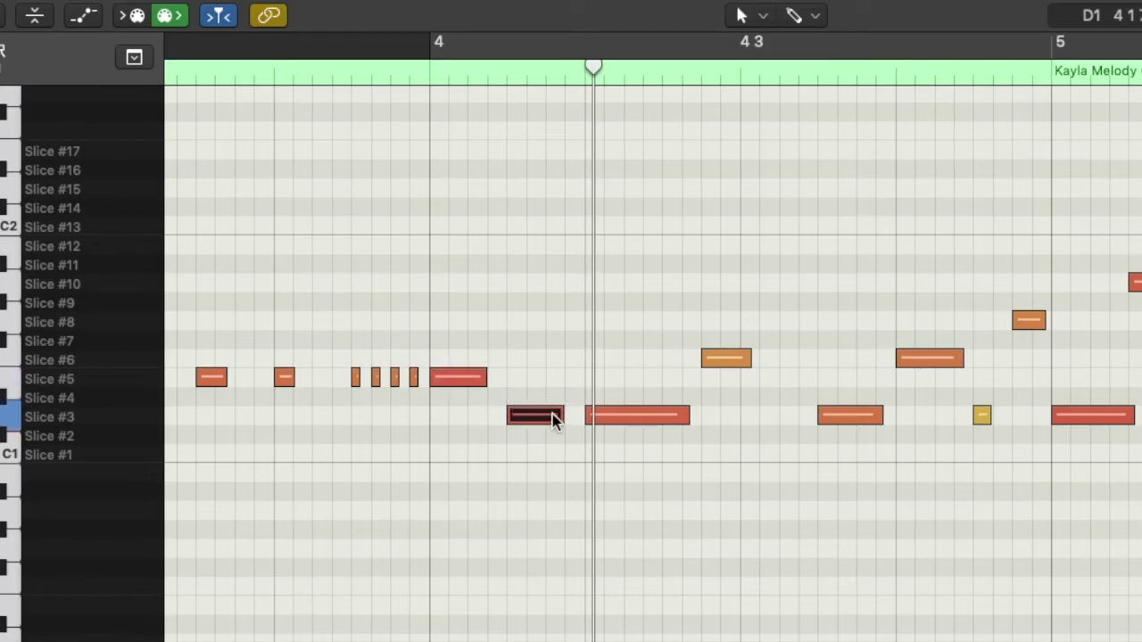
drag(560, 417, 531, 416)
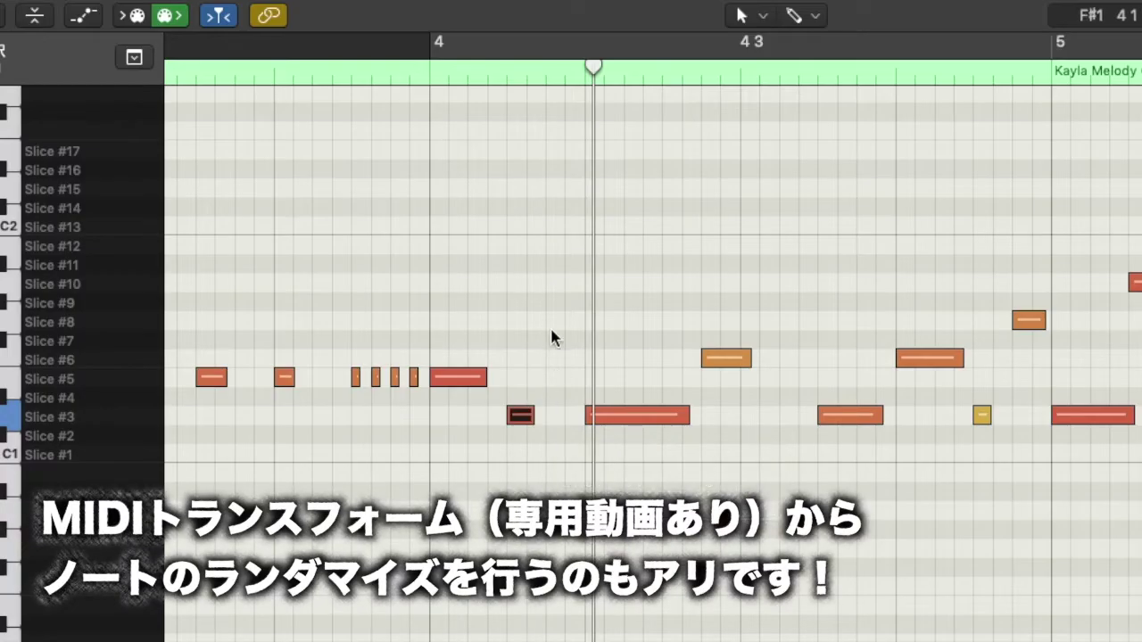
- Add a Slice #8 note of length 0 0 1 0 just after the new short Slice #3 note, and play it back
click(548, 319)
click(559, 320)
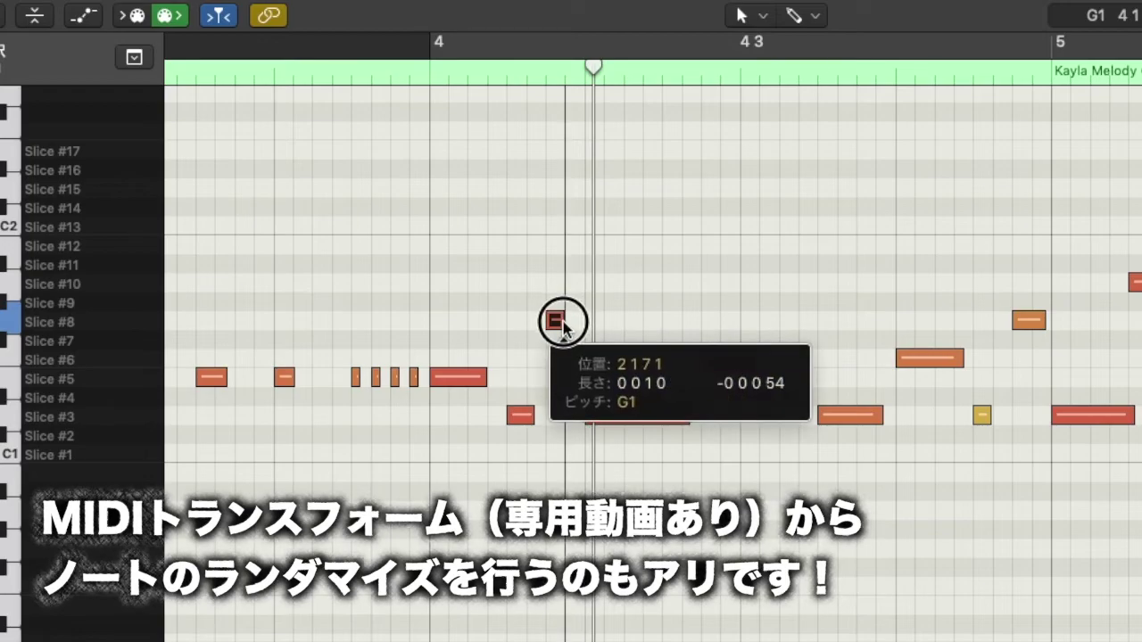
key(space)
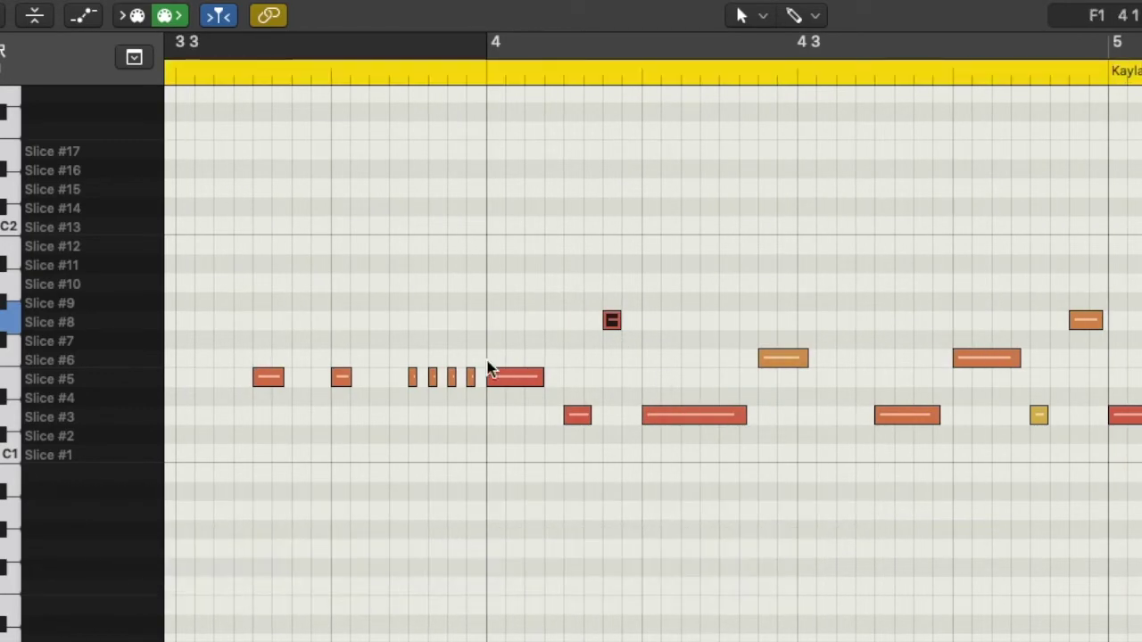
- Select the upper notes from around 4 3 through the end of bar 5 and transpose them down one semitone while listening
scroll(488, 361, right, 3)
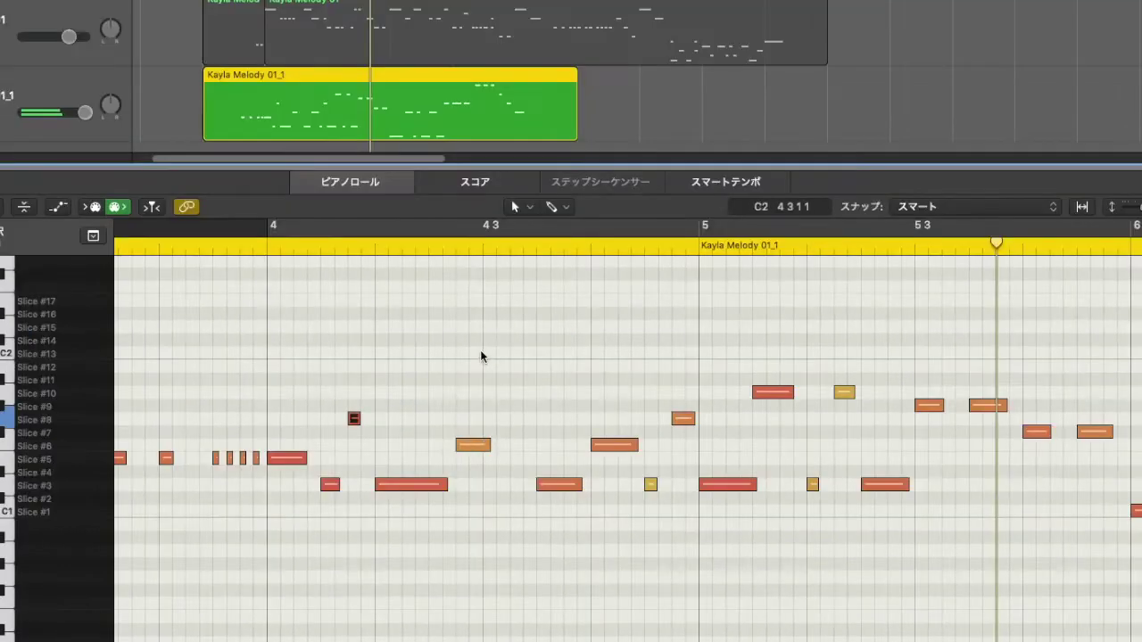
drag(482, 351, 1140, 453)
key(alt+Down)
key(alt+Down)
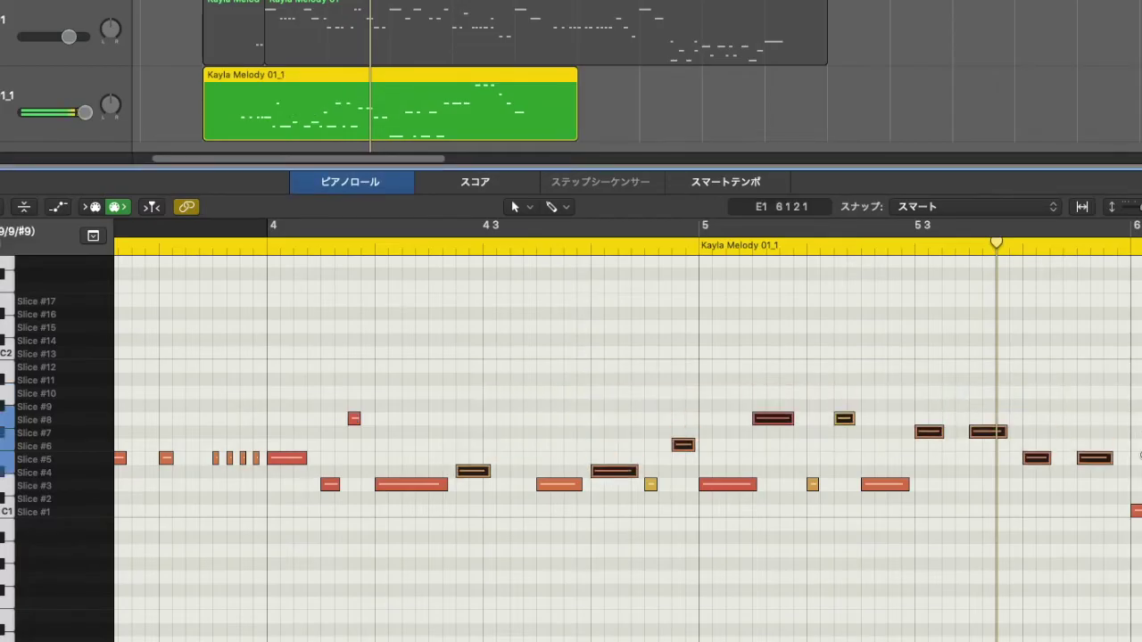
key(alt+Up)
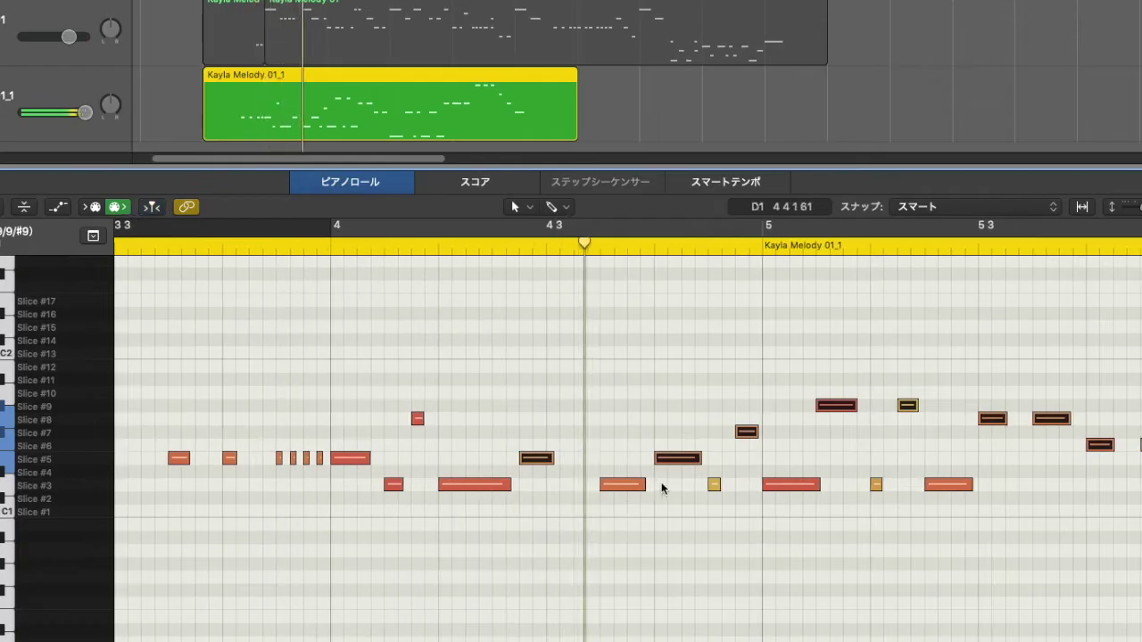
- Shorten the Slice #5 note on beat 4 of bar 4 to 0 0 1 40, repeat it one sixteenth after, and listen
drag(591, 460, 560, 459)
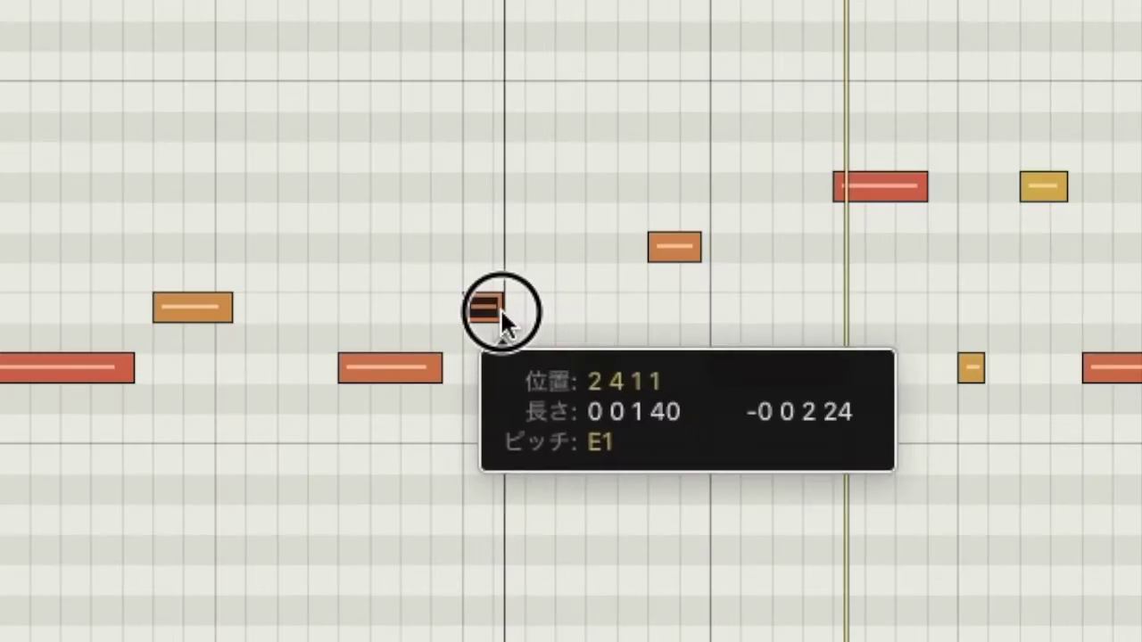
key(super+d)
key(KP_Decimal)
key(space)
scroll(605, 321, right, 3)
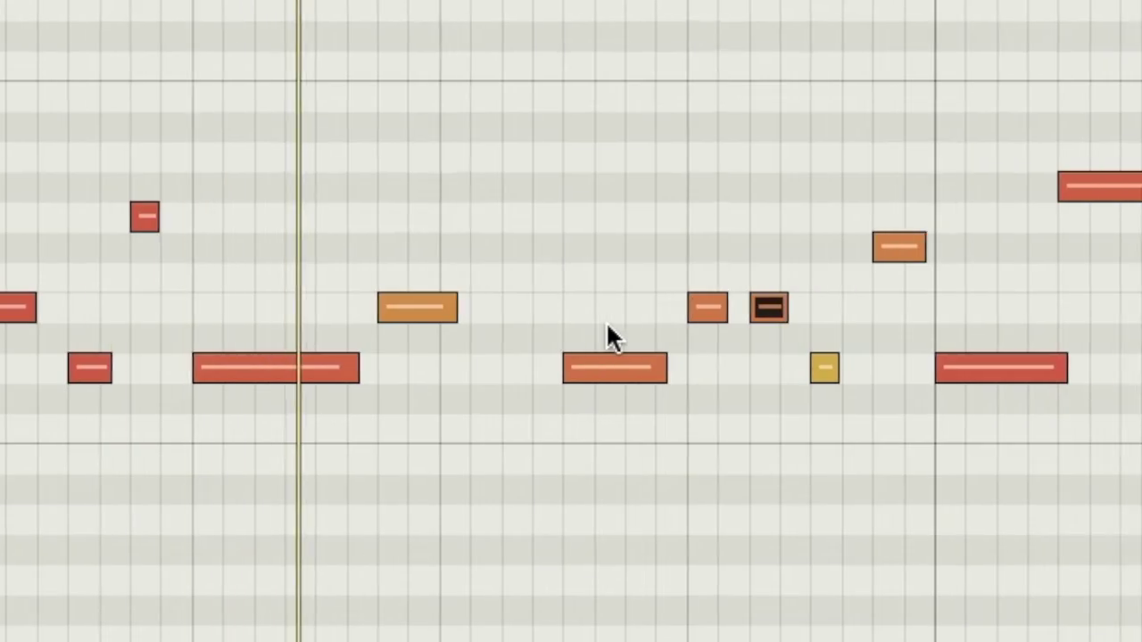
key(space)
- Move the middle two of the four short notes before bar 4 down to Slice #4 and shorten the long Slice #3 note in bar 4
drag(336, 335, 357, 400)
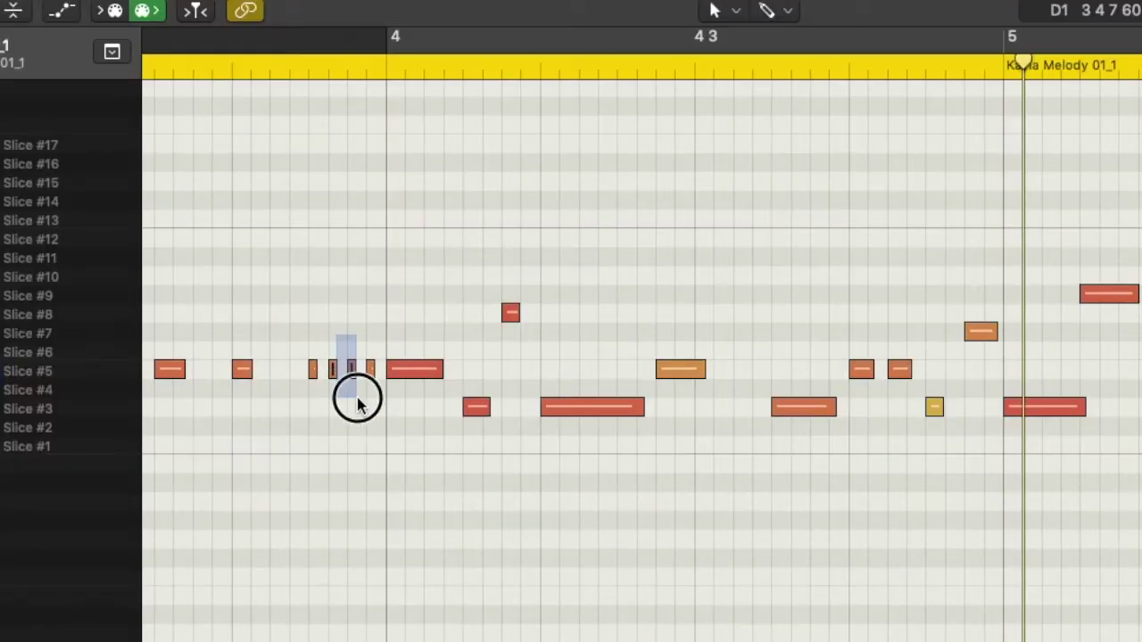
key(space)
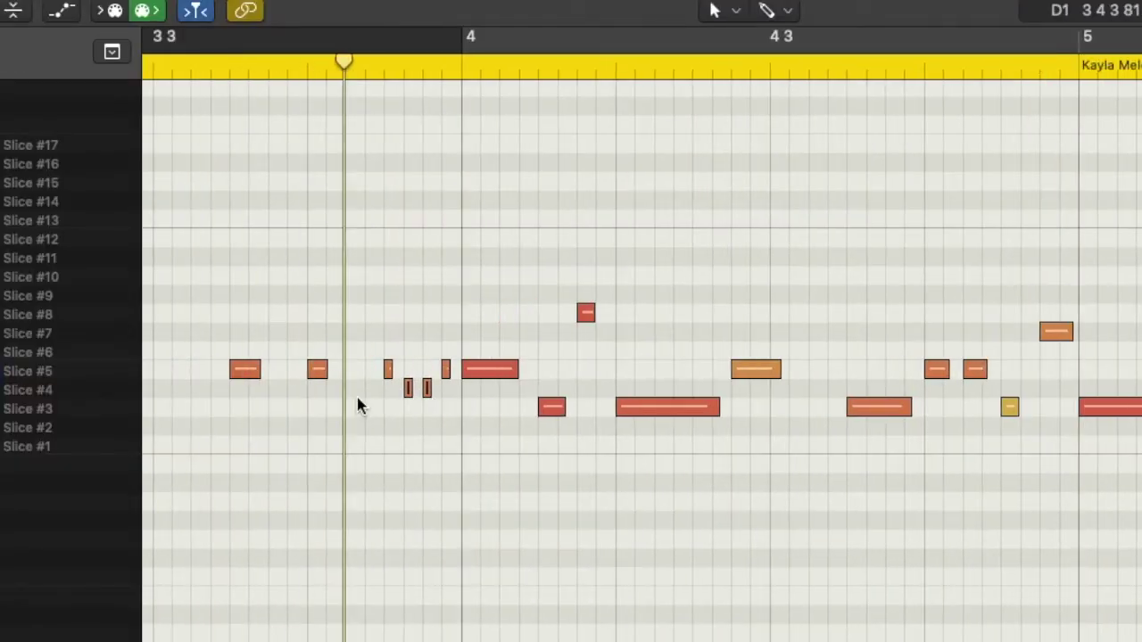
drag(717, 407, 653, 408)
scroll(728, 388, right, 3)
scroll(728, 388, left, 5)
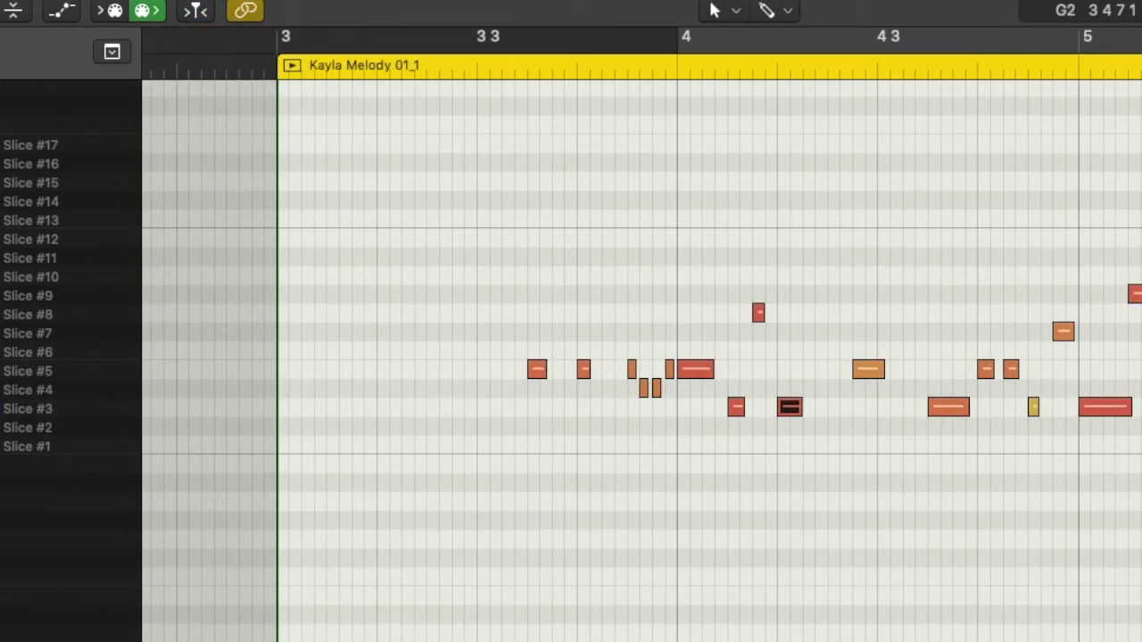
- Close the piano roll and open Quick Sampler on the Kayla Melody 01_1 track
key(p)
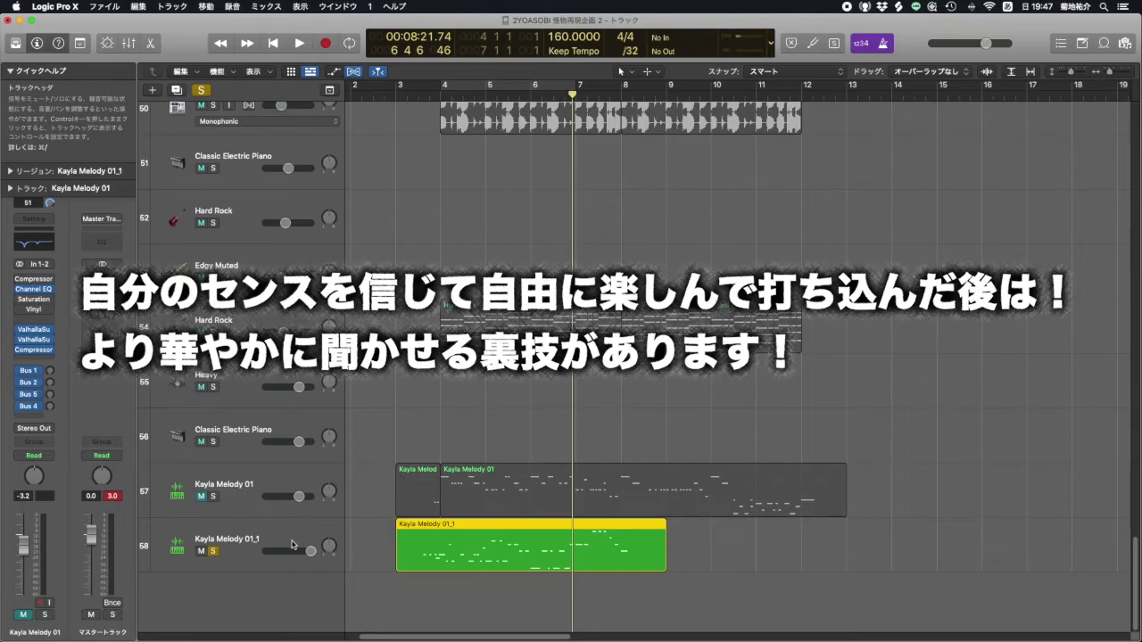
click(299, 533)
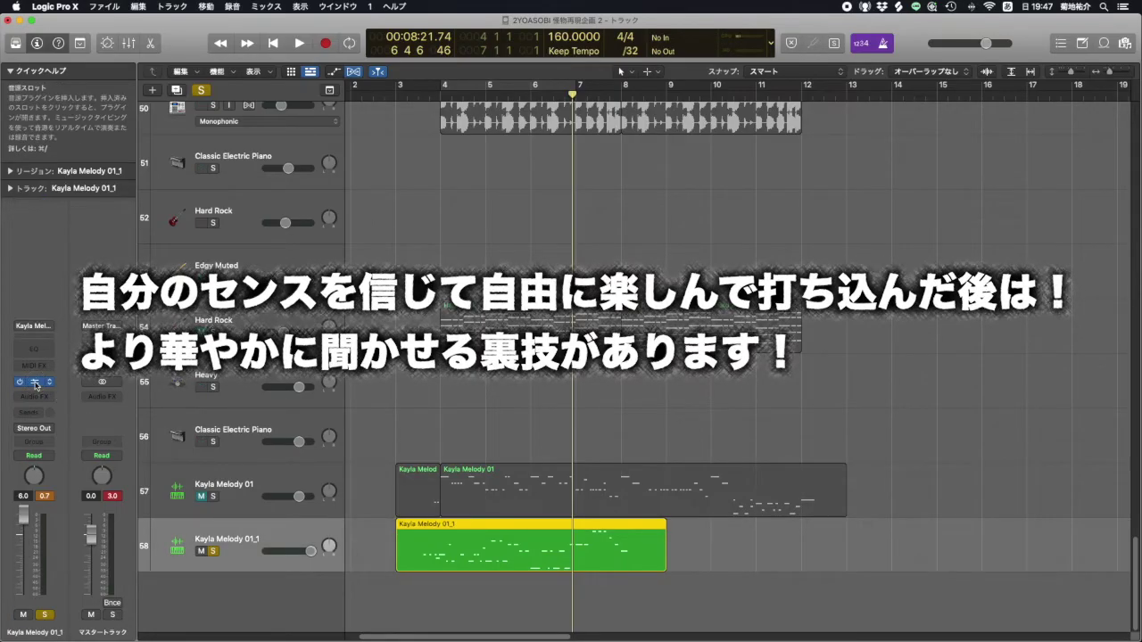
click(36, 386)
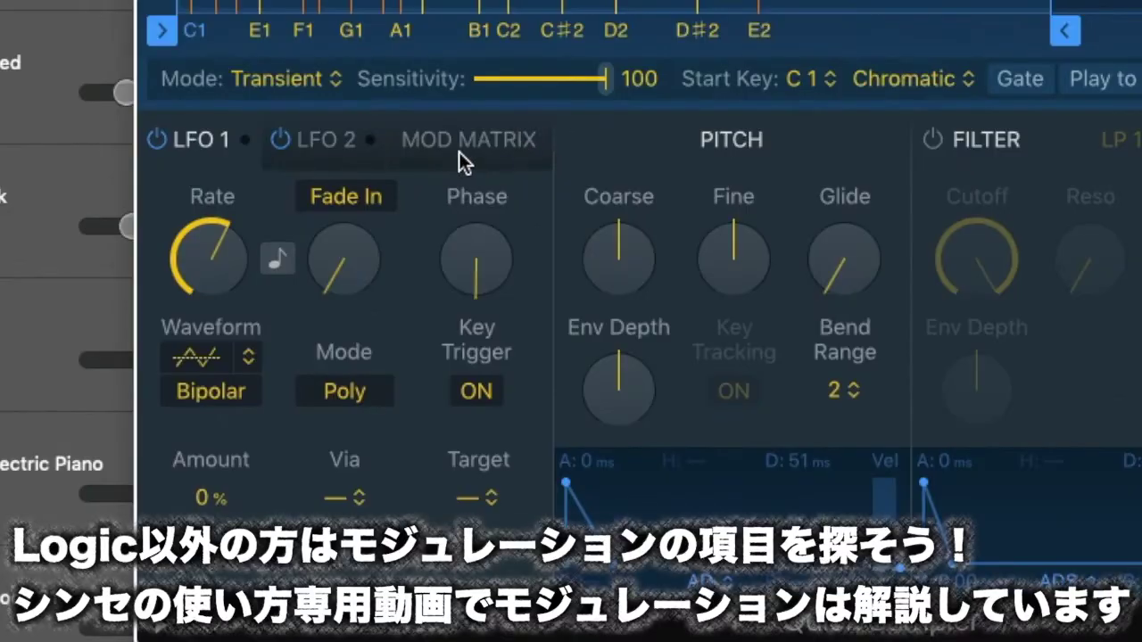
- In Quick Sampler's mod matrix, set the first modulation slot's source to Random and its target to Pan
click(302, 343)
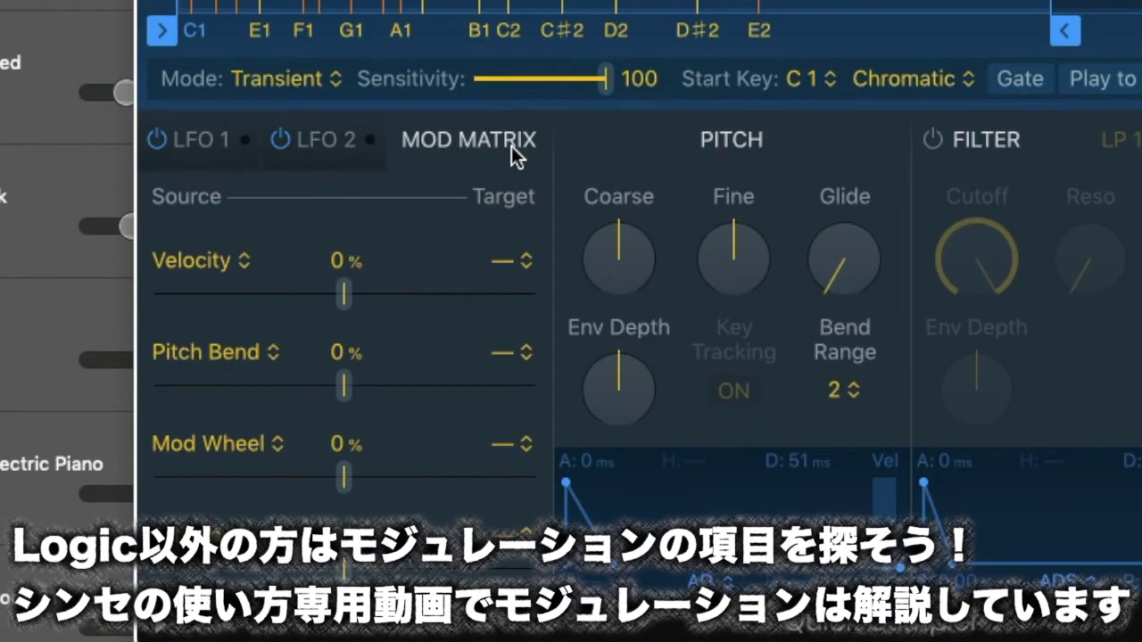
click(245, 260)
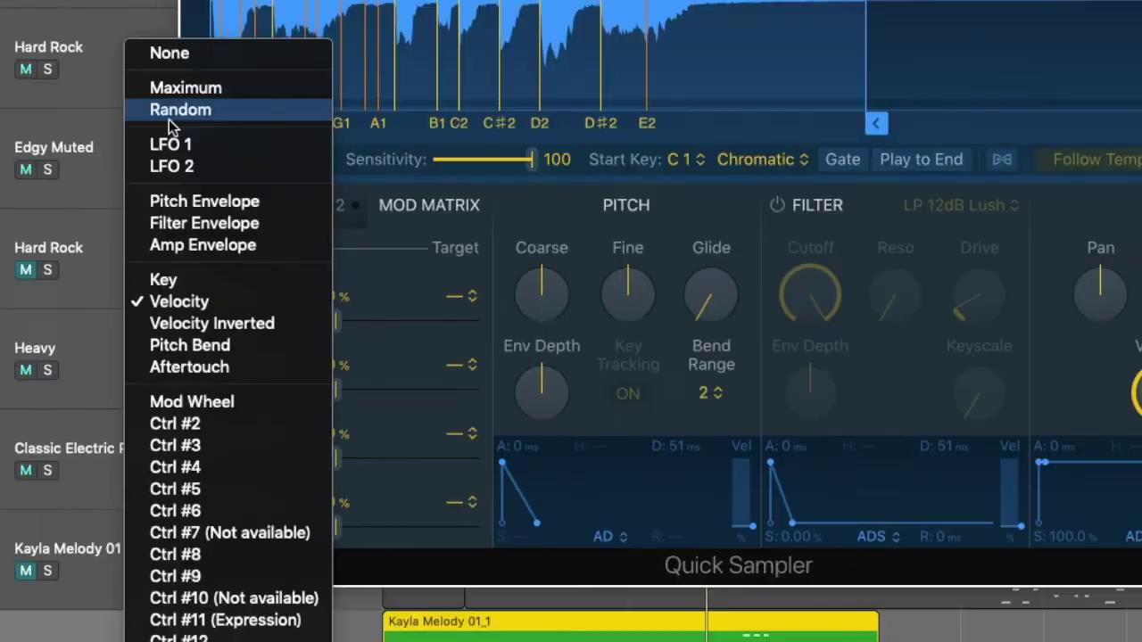
click(174, 115)
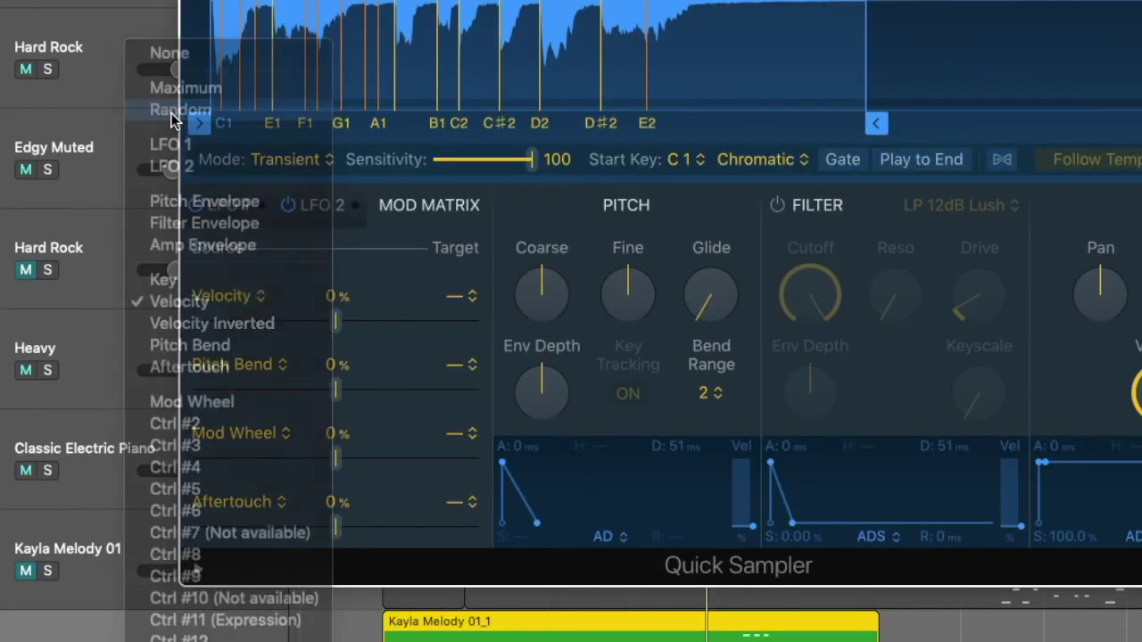
click(463, 298)
click(286, 268)
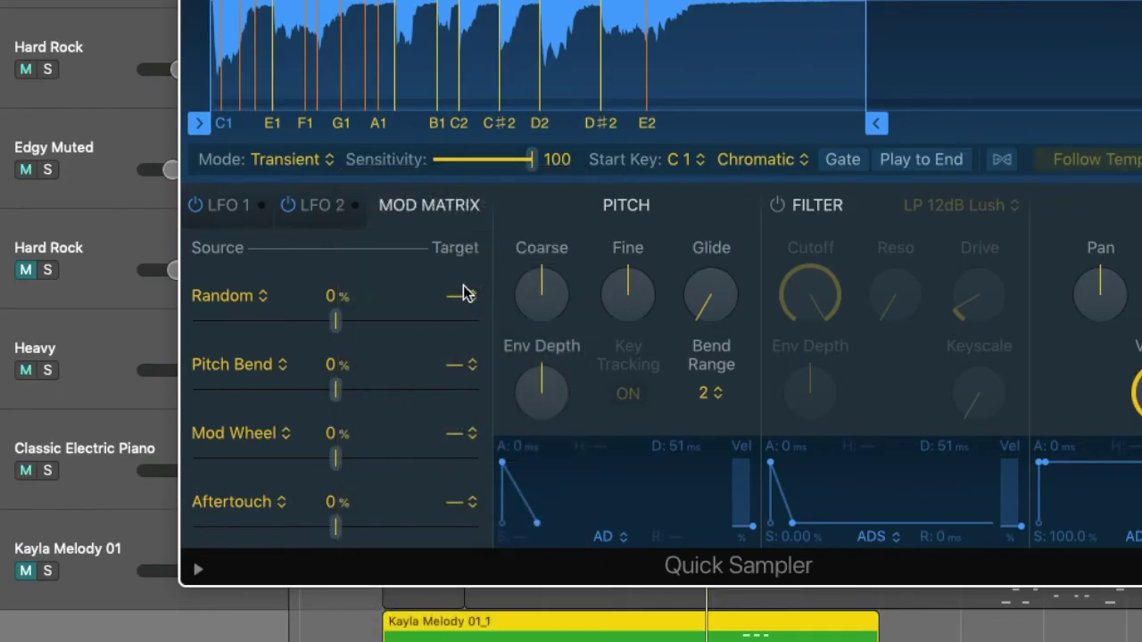
click(463, 295)
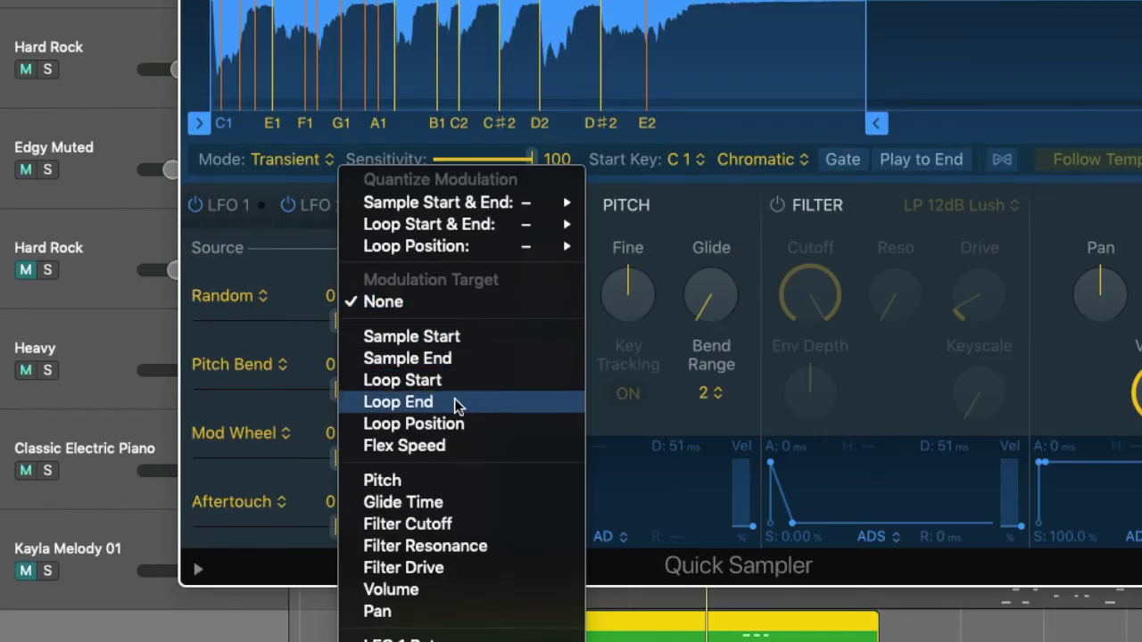
click(378, 612)
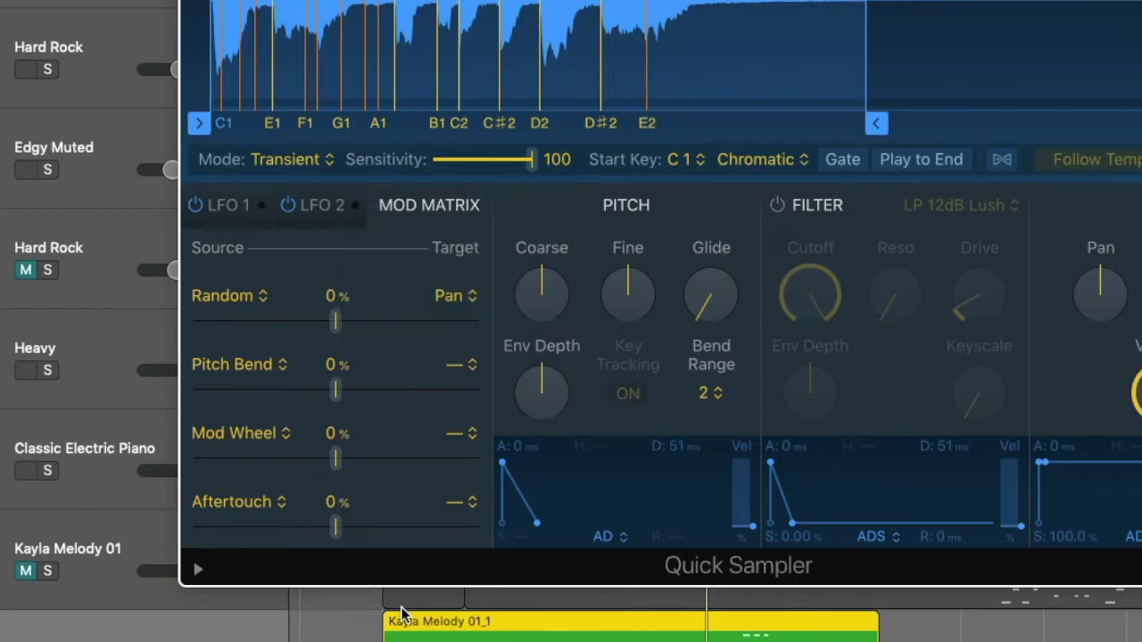
- Try the amp pan knob at about -38, return it, and raise the Random-to-Pan modulation amount
drag(1104, 312, 1106, 353)
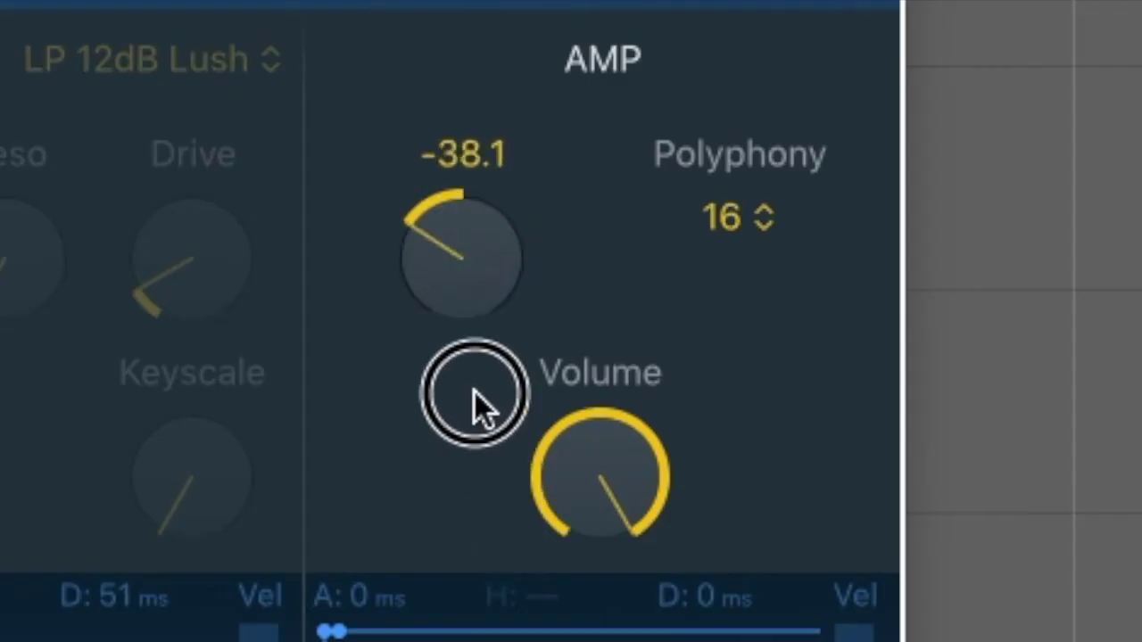
drag(474, 391, 436, 298)
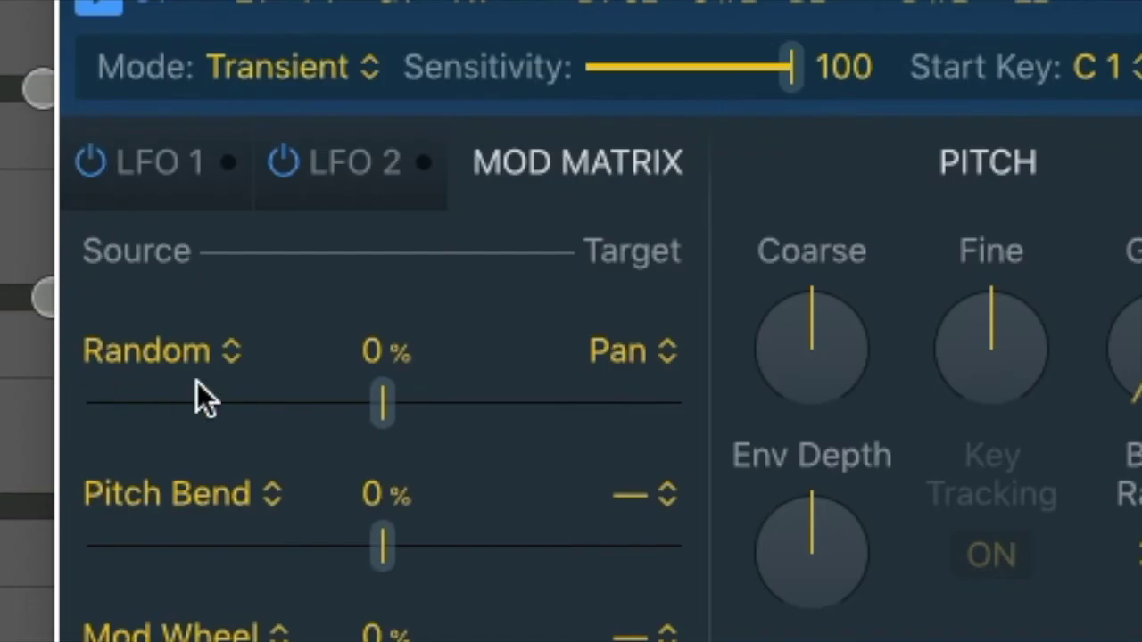
drag(376, 393, 705, 437)
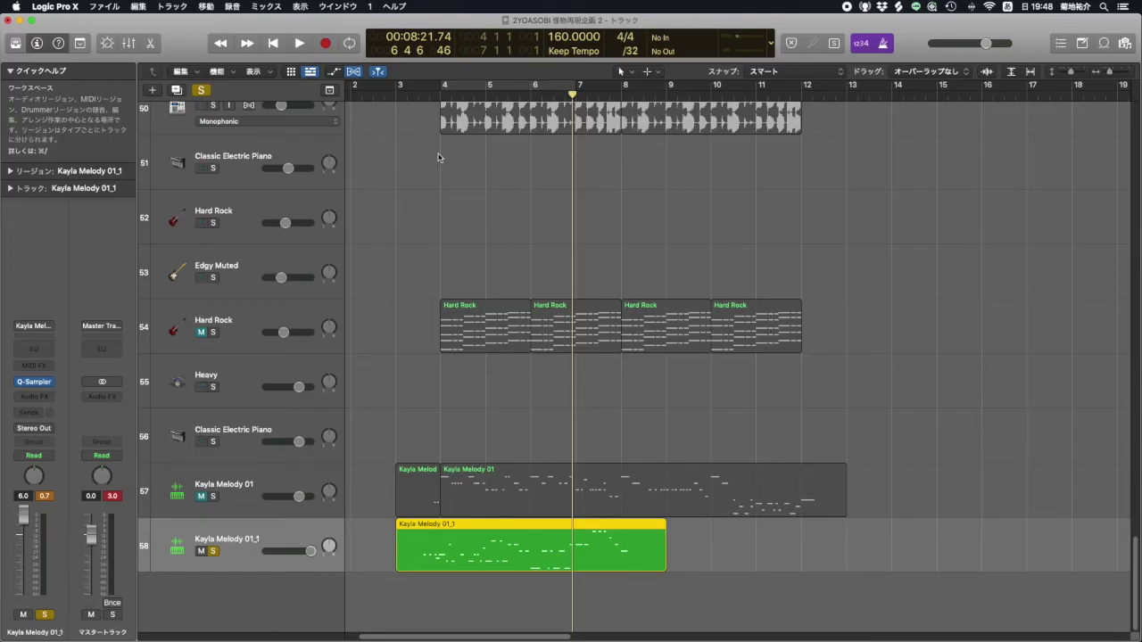
- Listen to the soloed vocal chop, clear all solos and play it together with the rest of the arrangement
key(space)
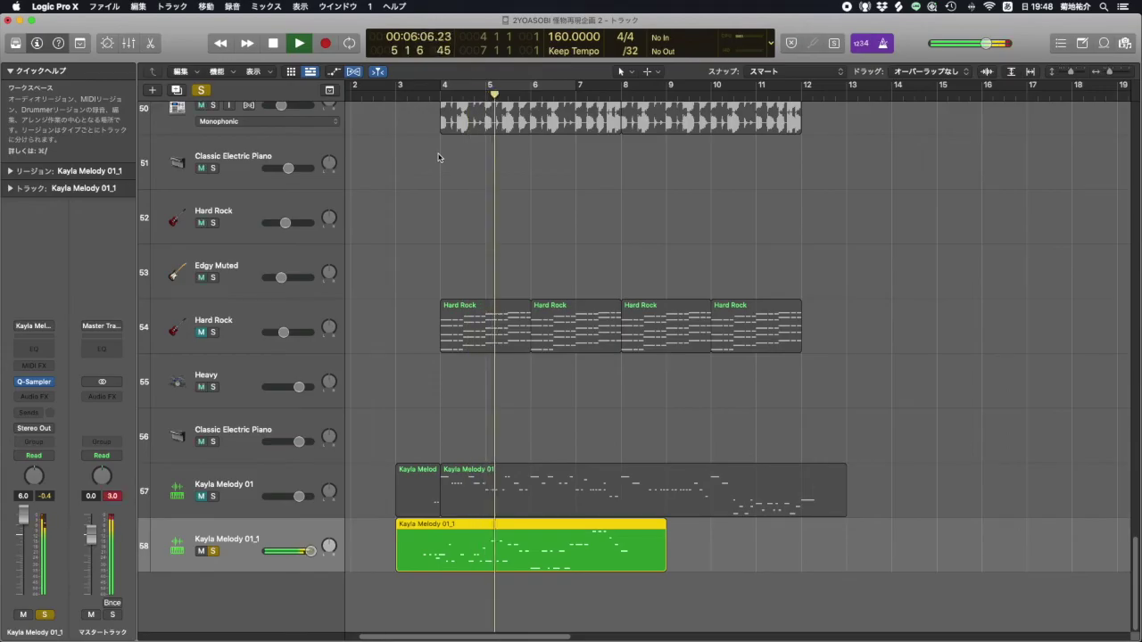
key(space)
click(201, 90)
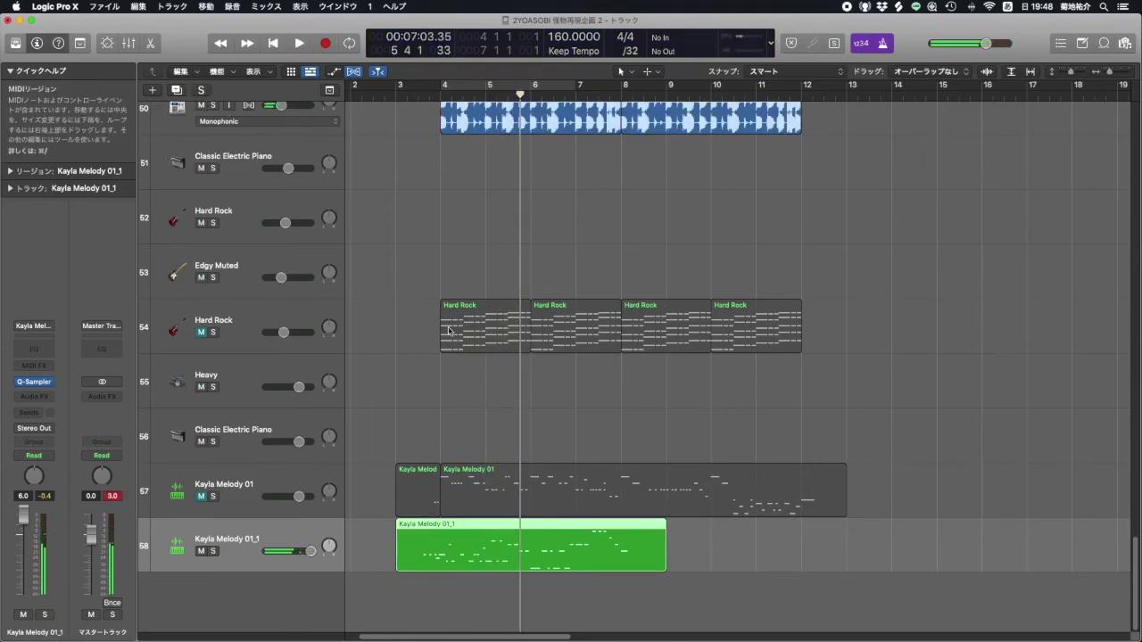
key(space)
key(space)
key(space)
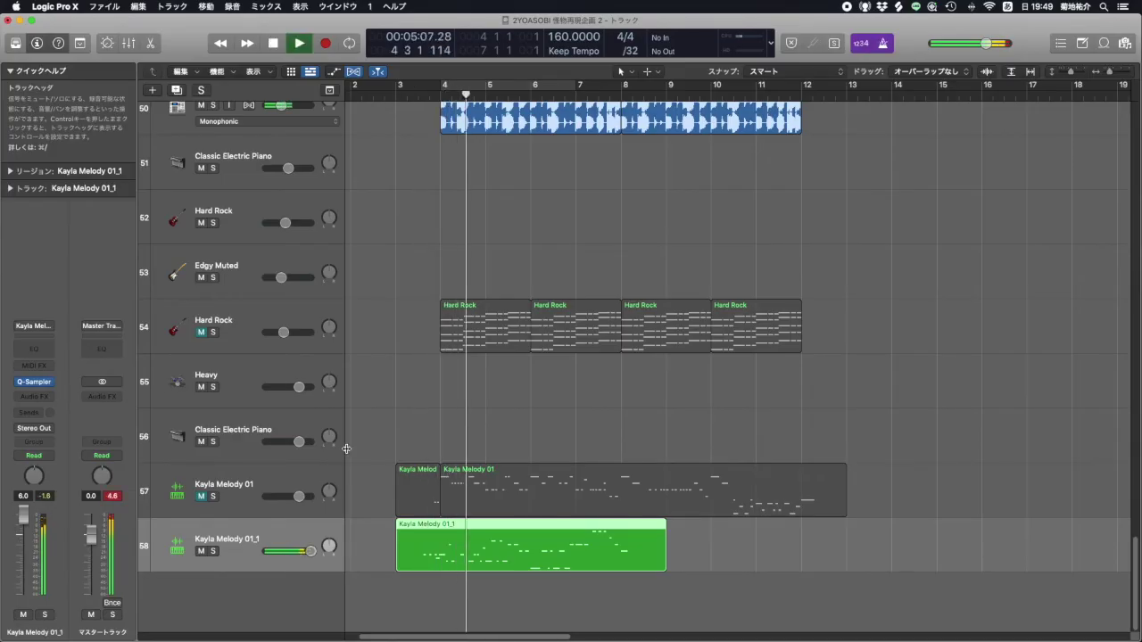